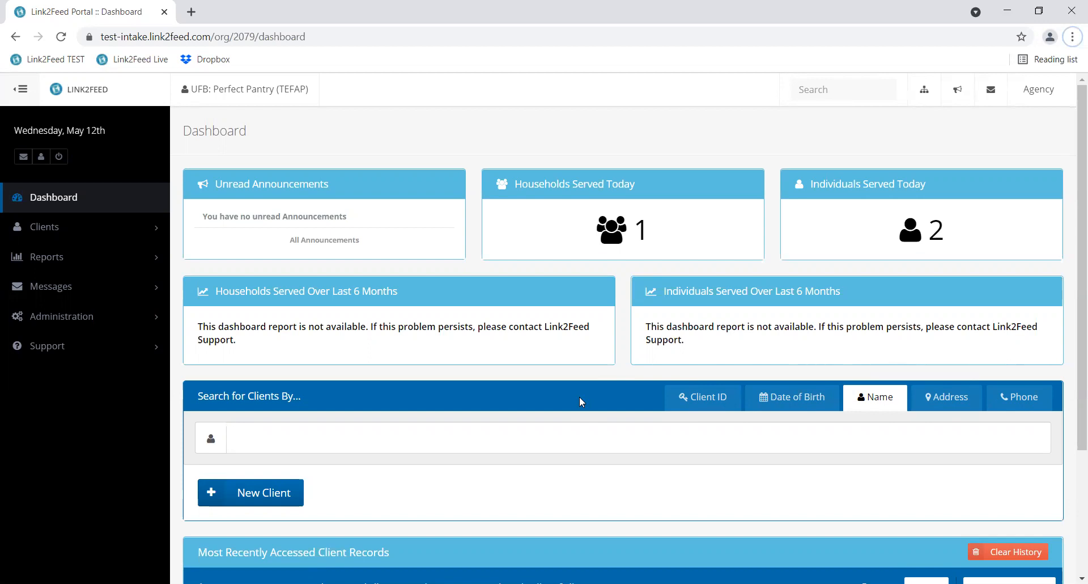
- Start a new client profile and look over the First Food Bank Visit choices without selecting one
click(255, 495)
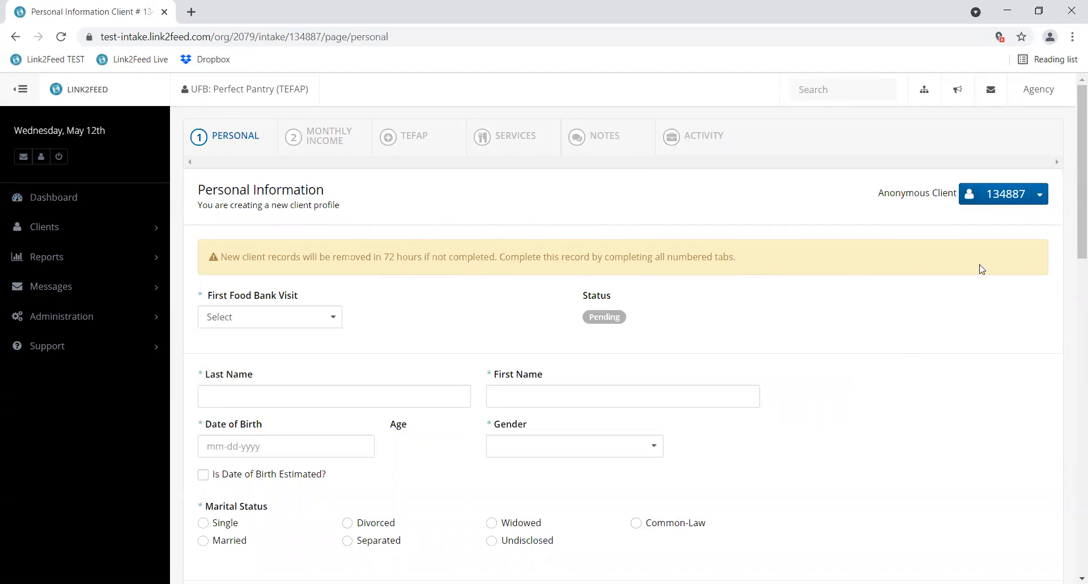
scroll(955, 320, down, 1)
scroll(954, 320, down, 2)
scroll(952, 315, up, 3)
scroll(865, 388, down, 1)
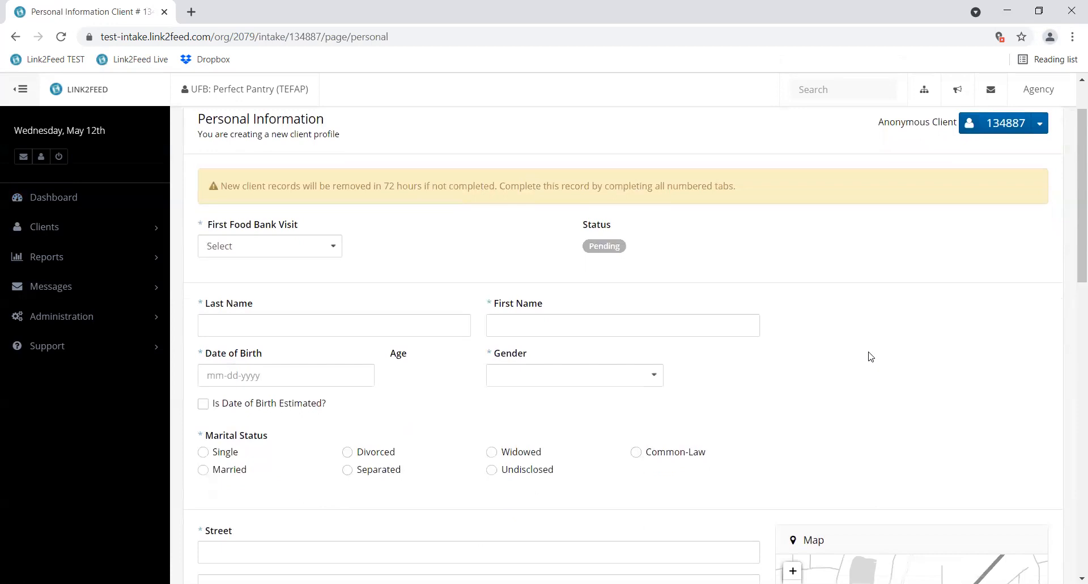
scroll(848, 324, down, 1)
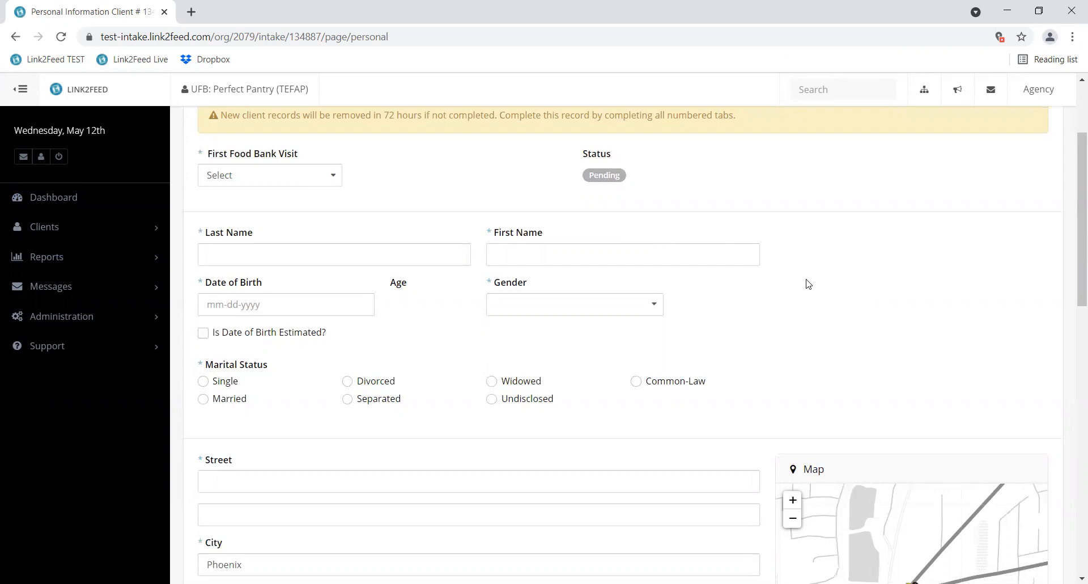
scroll(849, 224, up, 2)
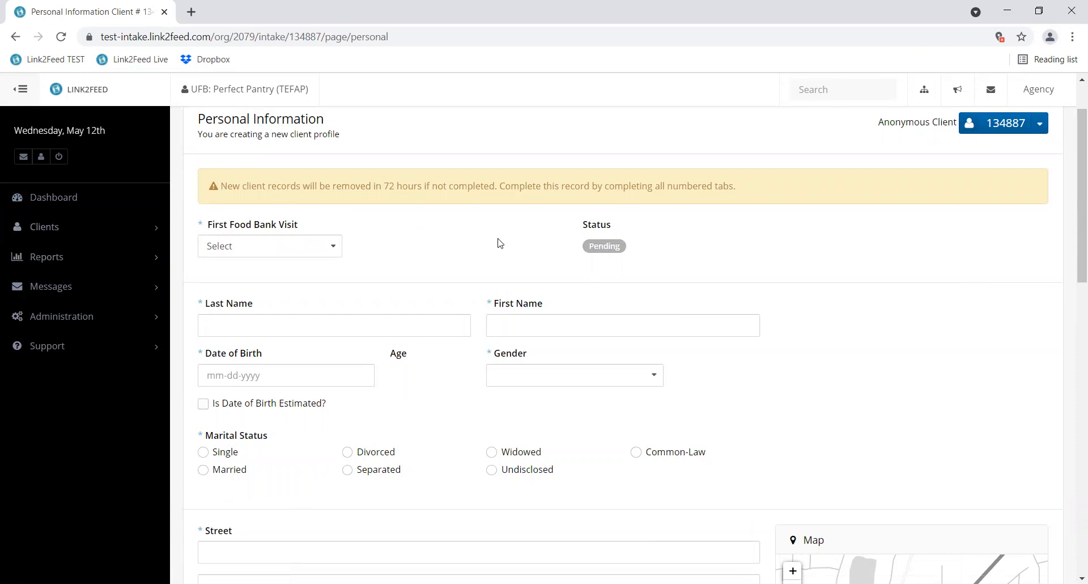
click(313, 246)
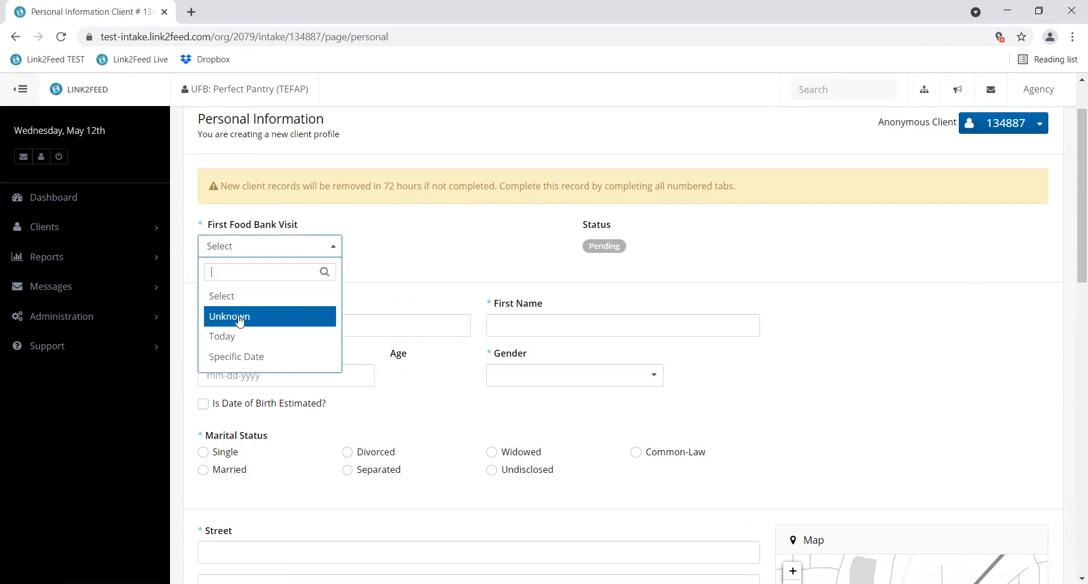
click(482, 222)
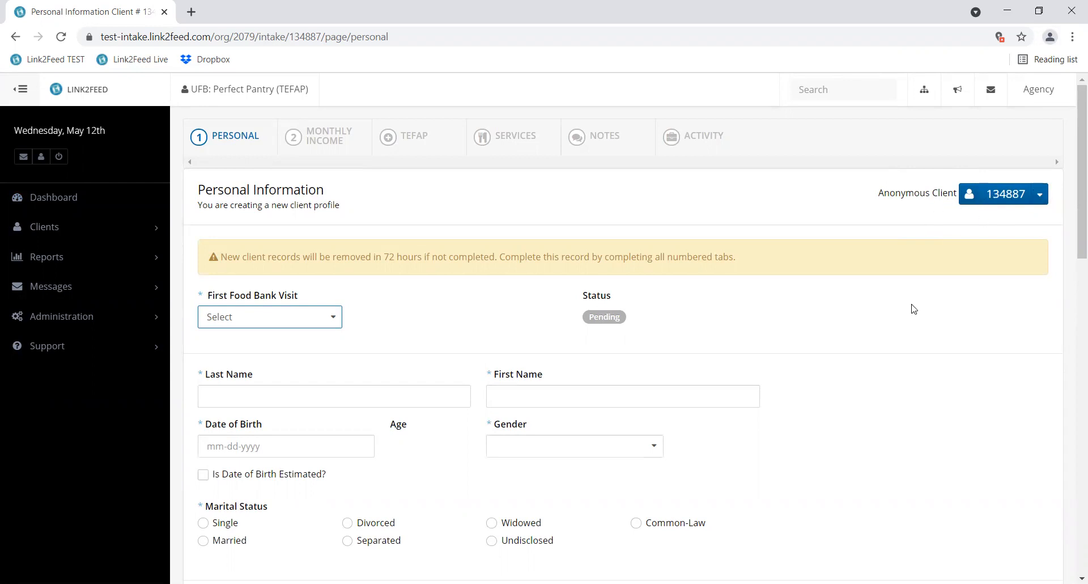
scroll(906, 301, down, 1)
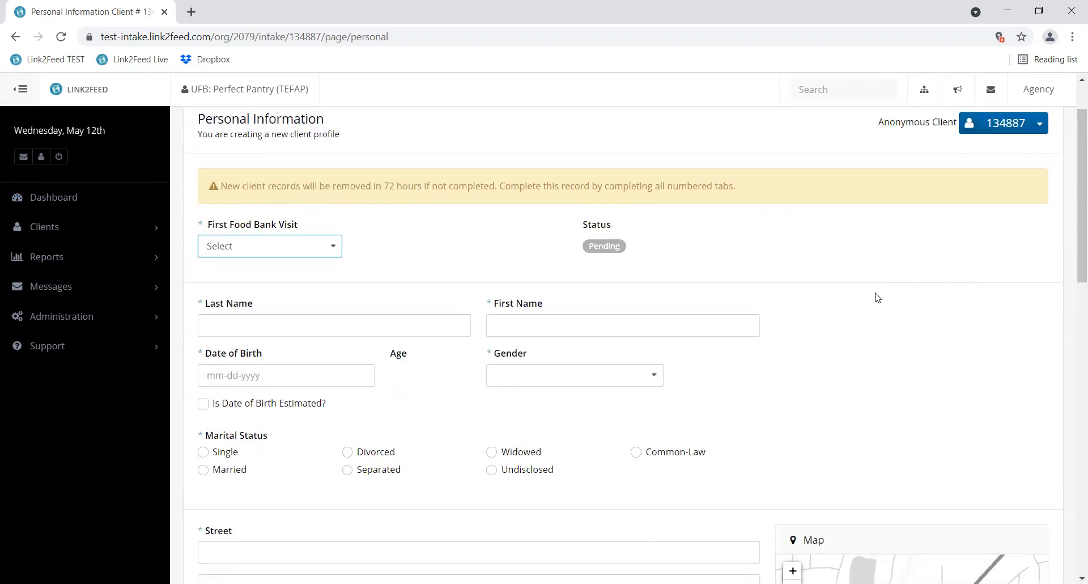
scroll(884, 297, down, 1)
click(216, 251)
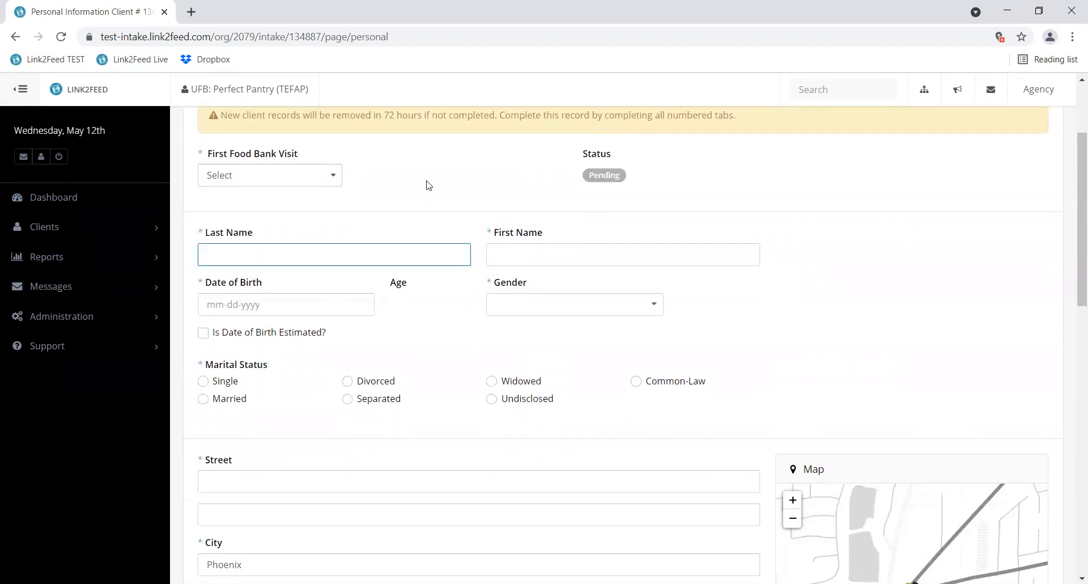
text(Mich)
click(552, 259)
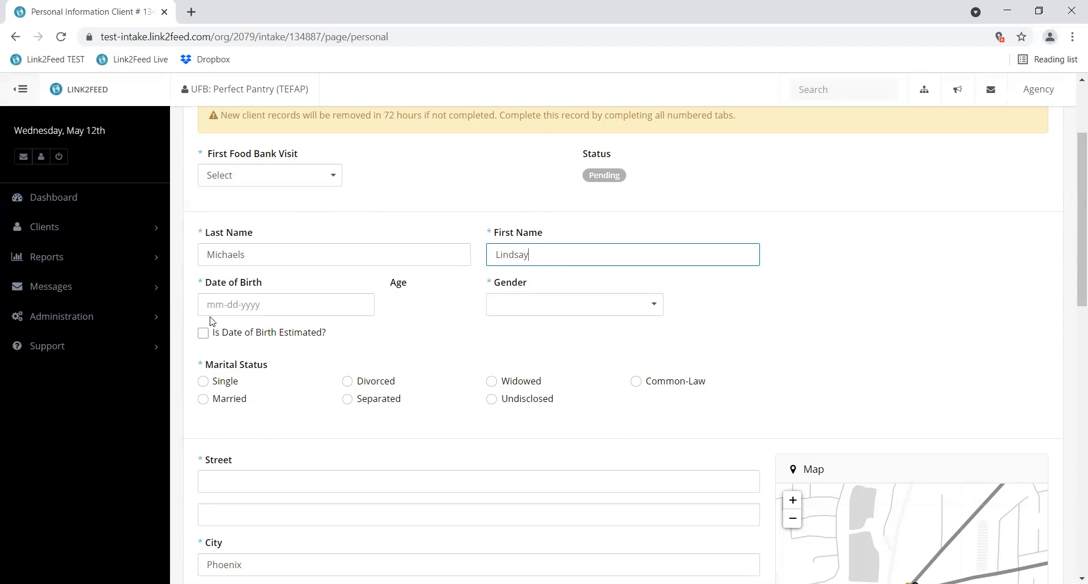
click(227, 304)
text(09-12-19)
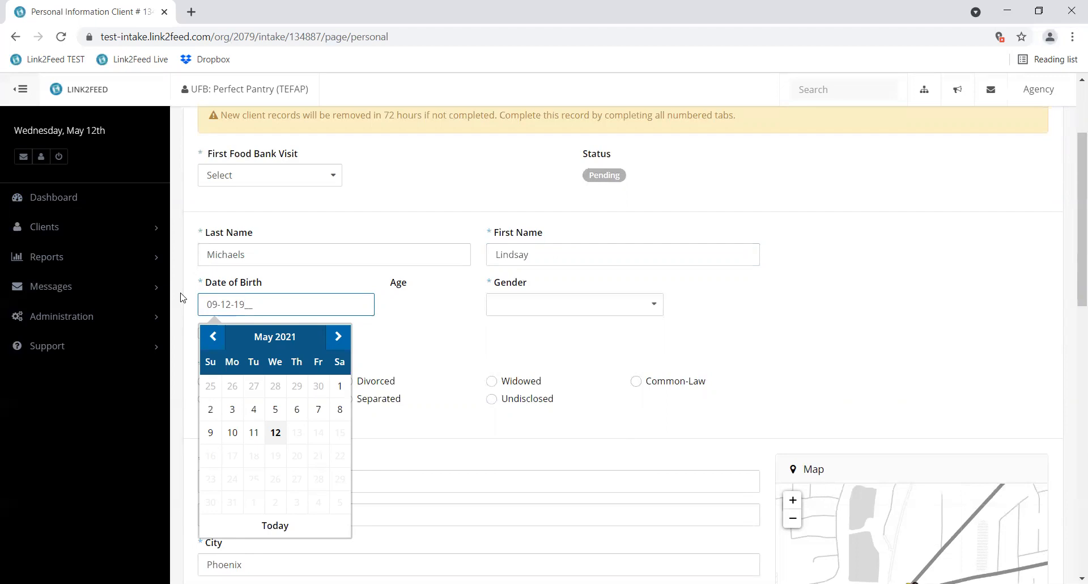
text(89)
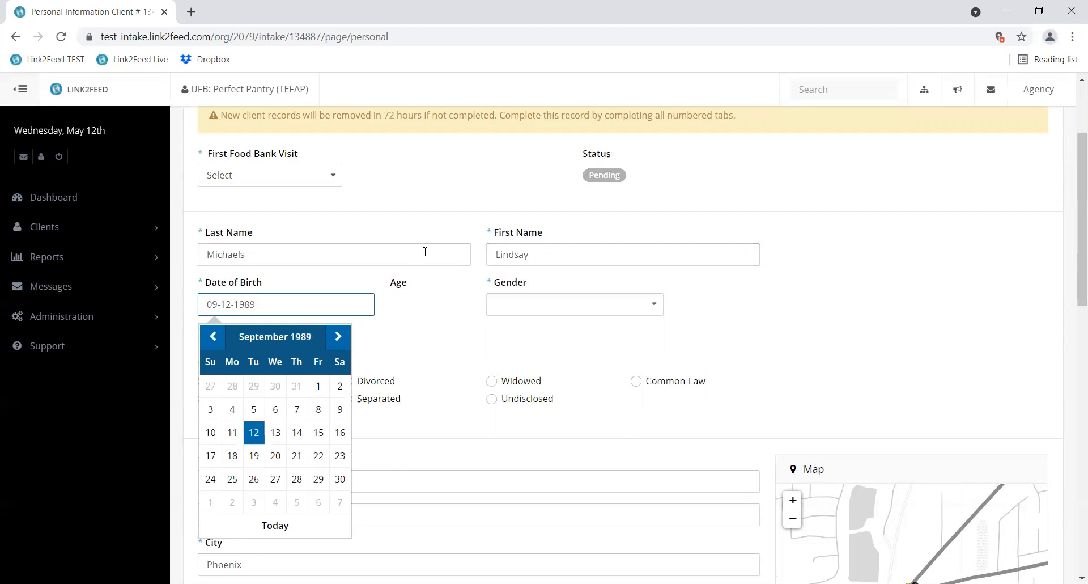
click(450, 344)
- Set the client's gender to Female and mark the birth date as not estimated
click(573, 303)
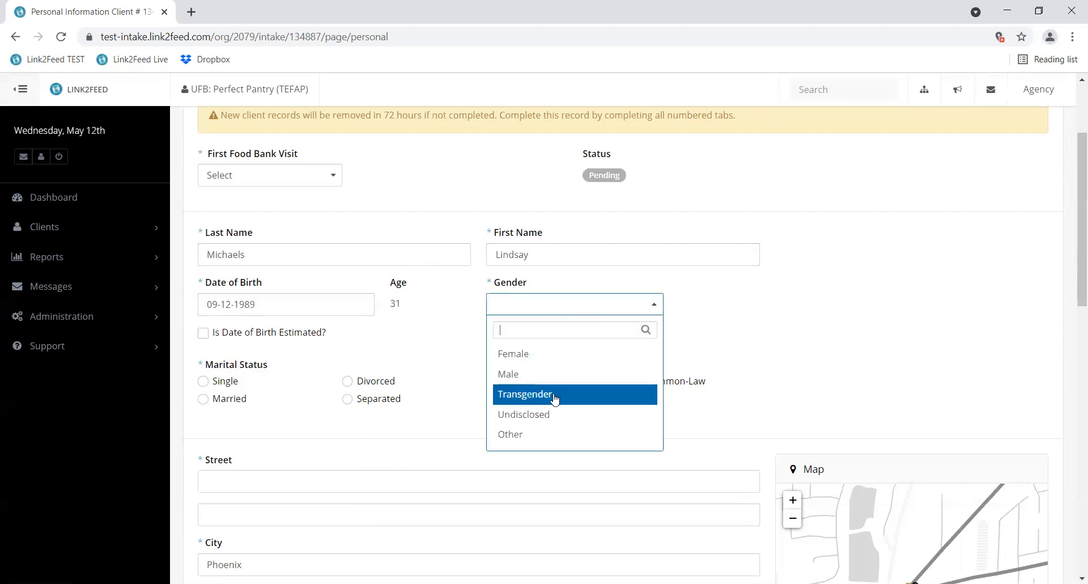
click(539, 355)
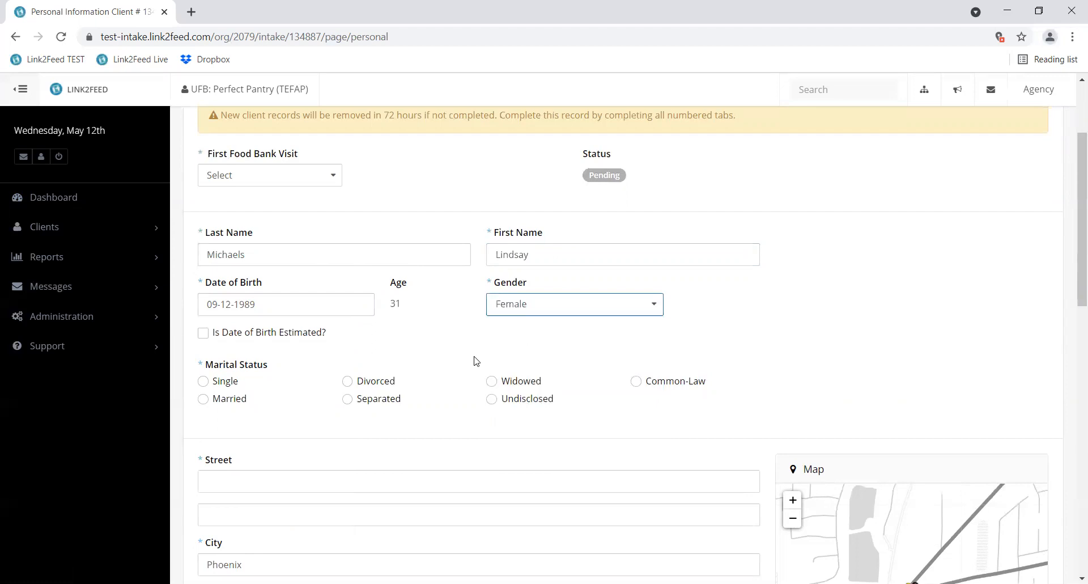
click(417, 356)
scroll(383, 353, up, 2)
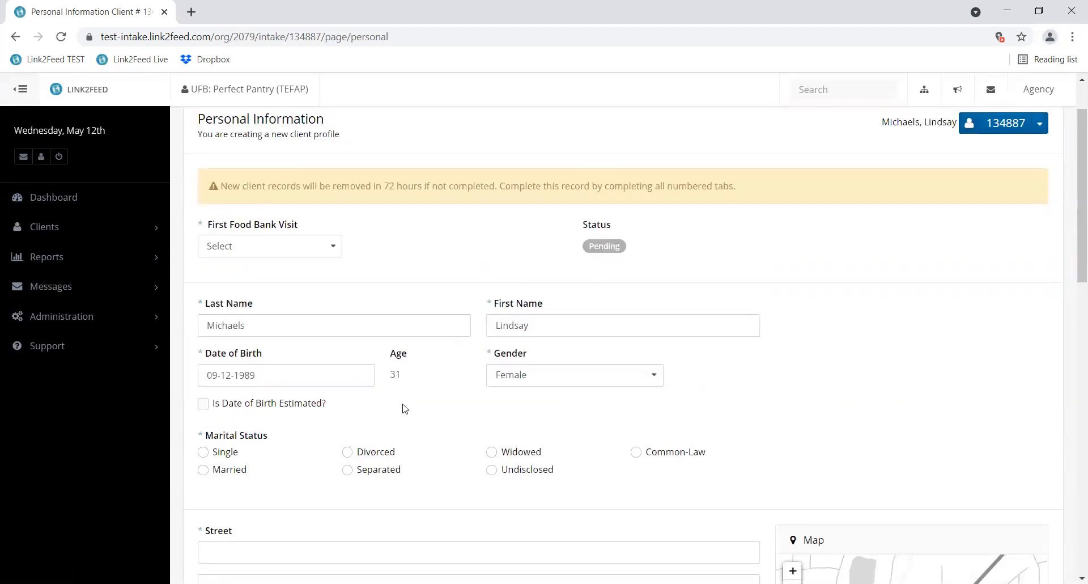
scroll(360, 424, down, 2)
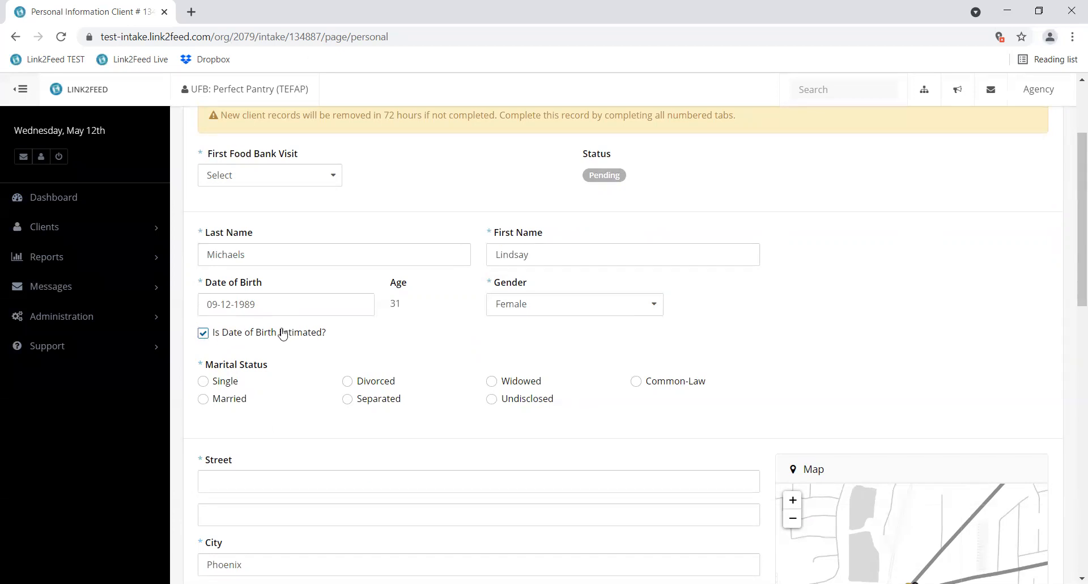
click(203, 333)
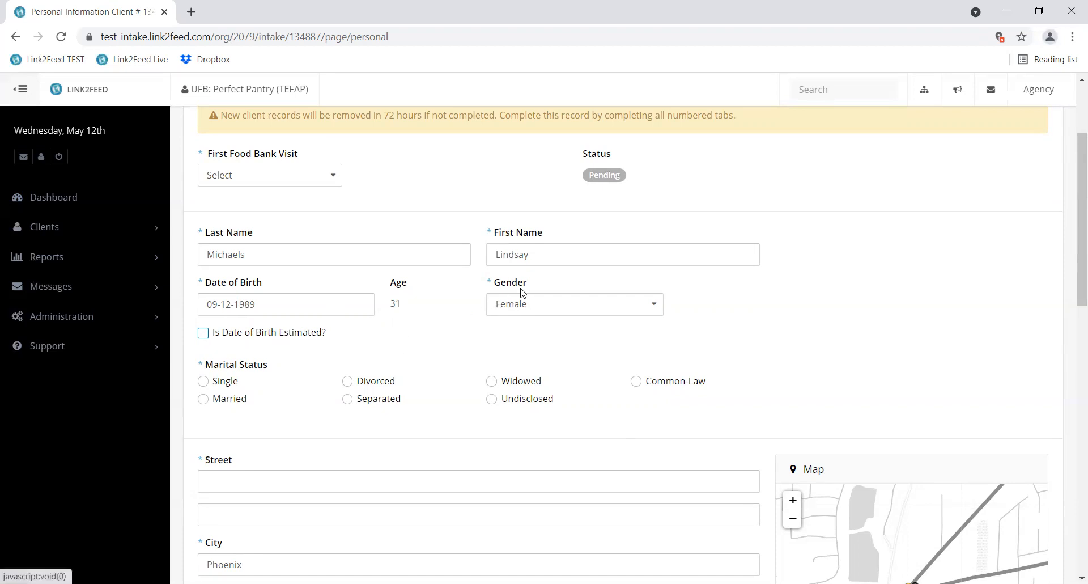
scroll(505, 277, down, 1)
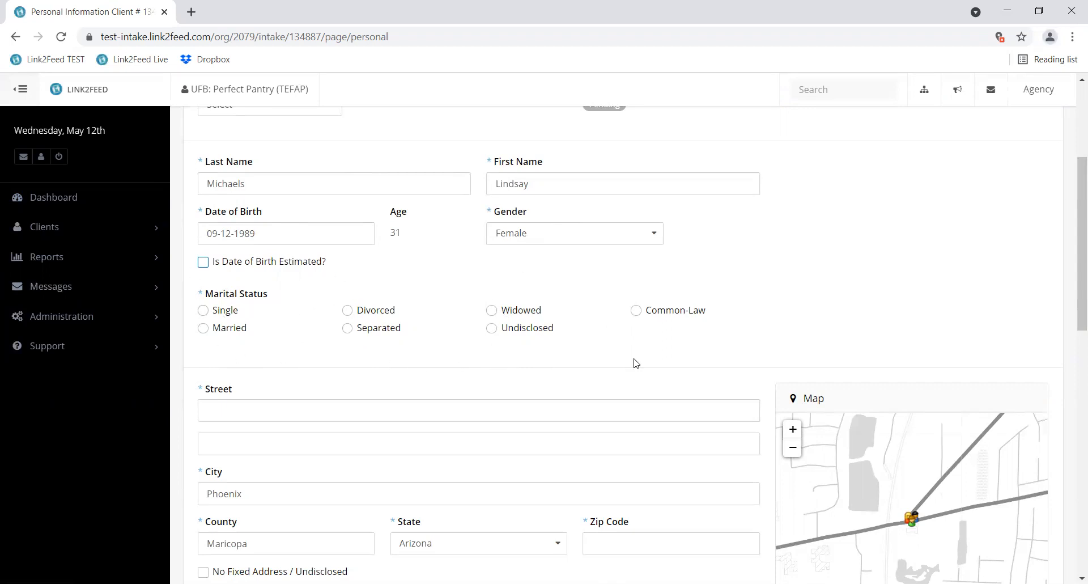
- Mark the client Single and enter the street address, accepting the suggestion to fill city and zip
click(221, 311)
scroll(216, 226, down, 4)
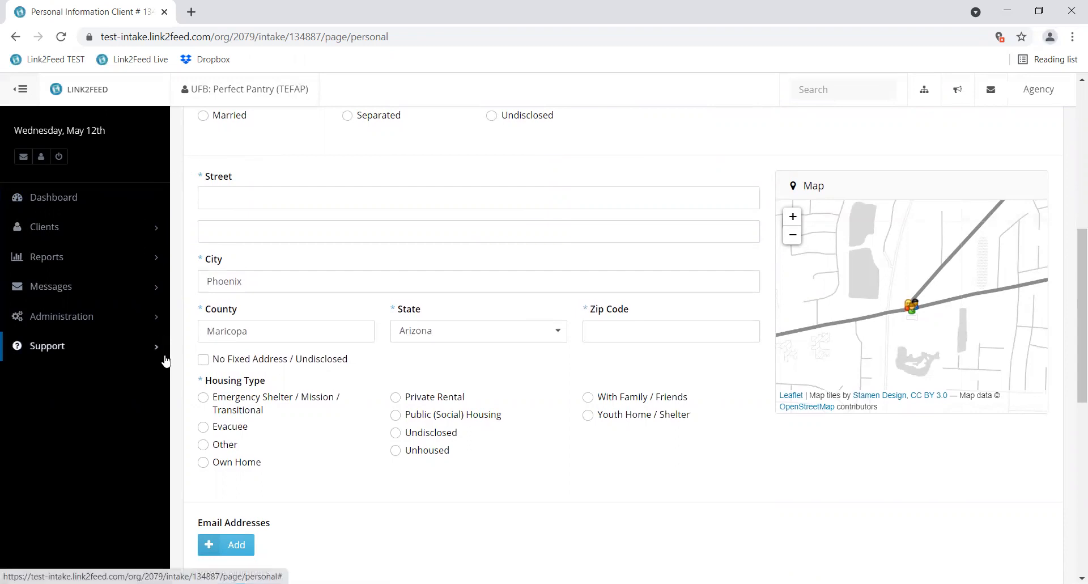
click(203, 360)
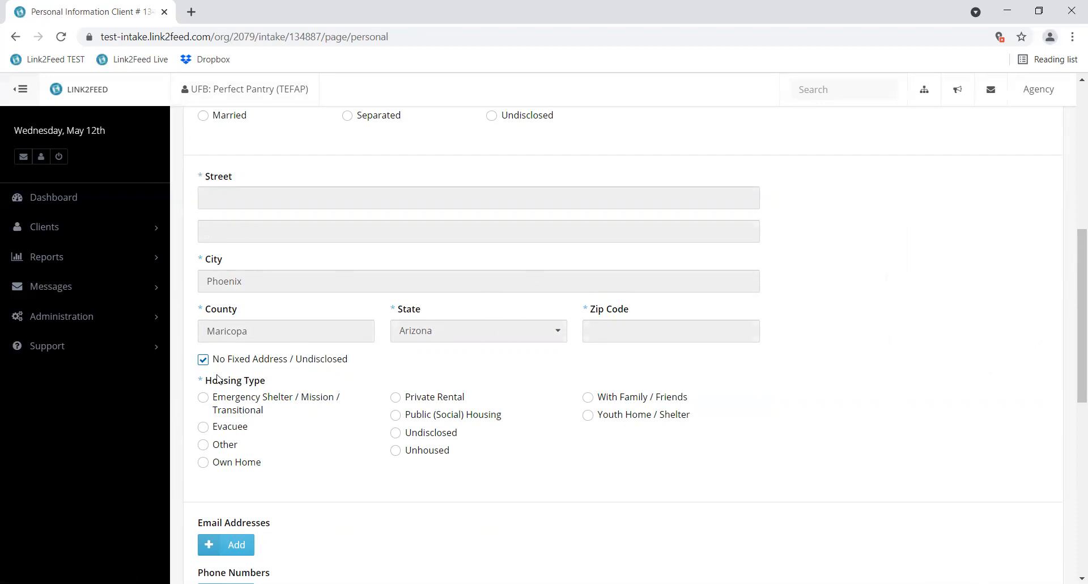
click(203, 359)
click(217, 203)
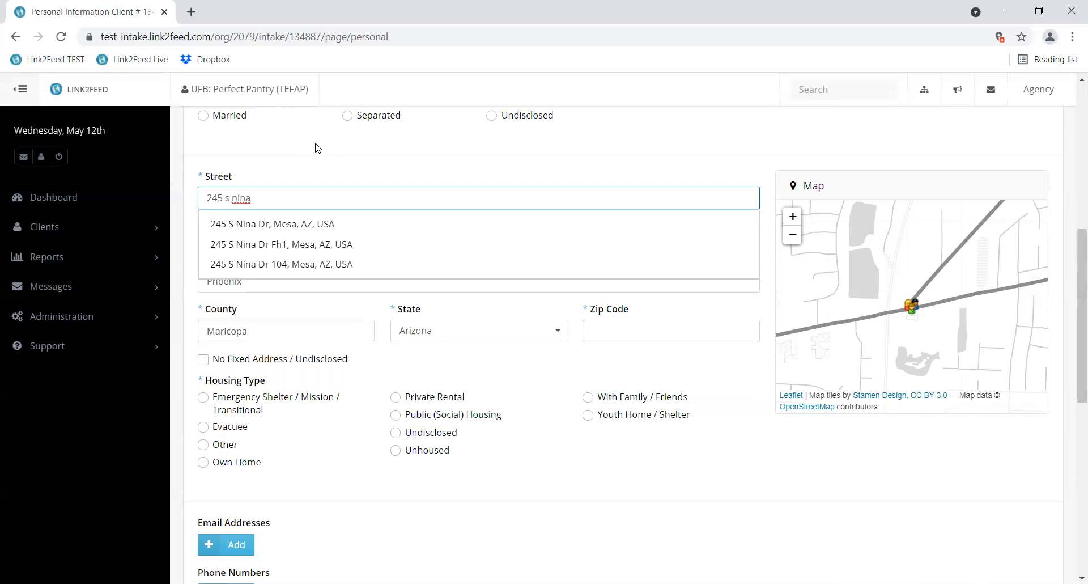
click(256, 222)
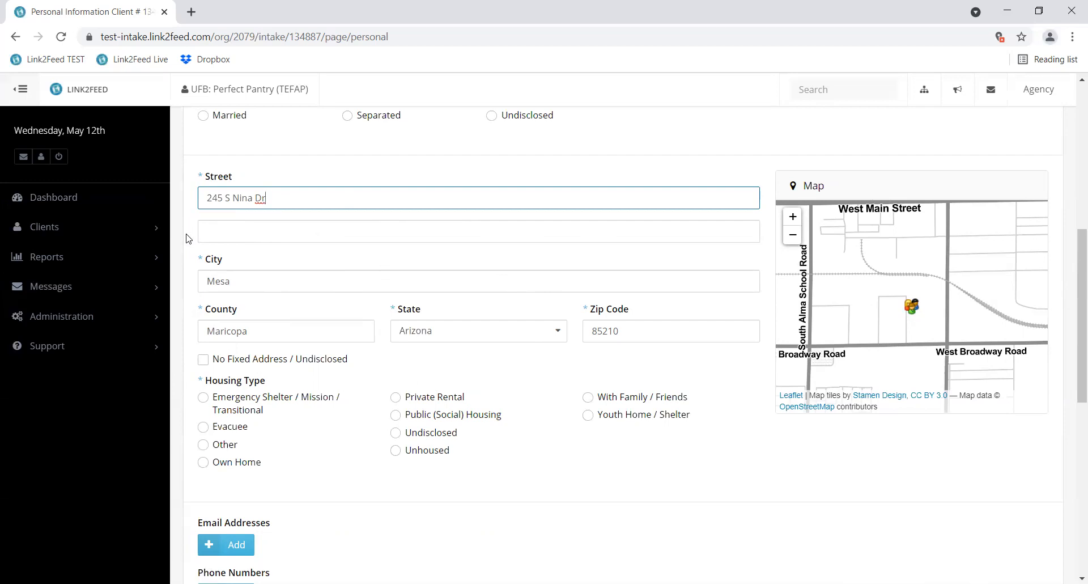
scroll(189, 238, down, 3)
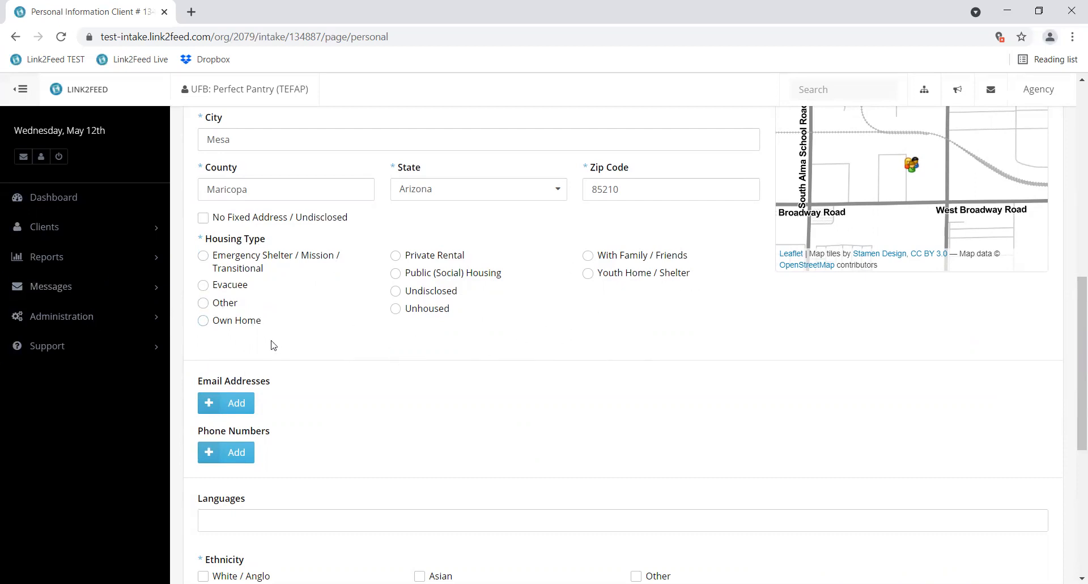
- Set the client's housing type to Other
click(209, 309)
scroll(296, 345, down, 1)
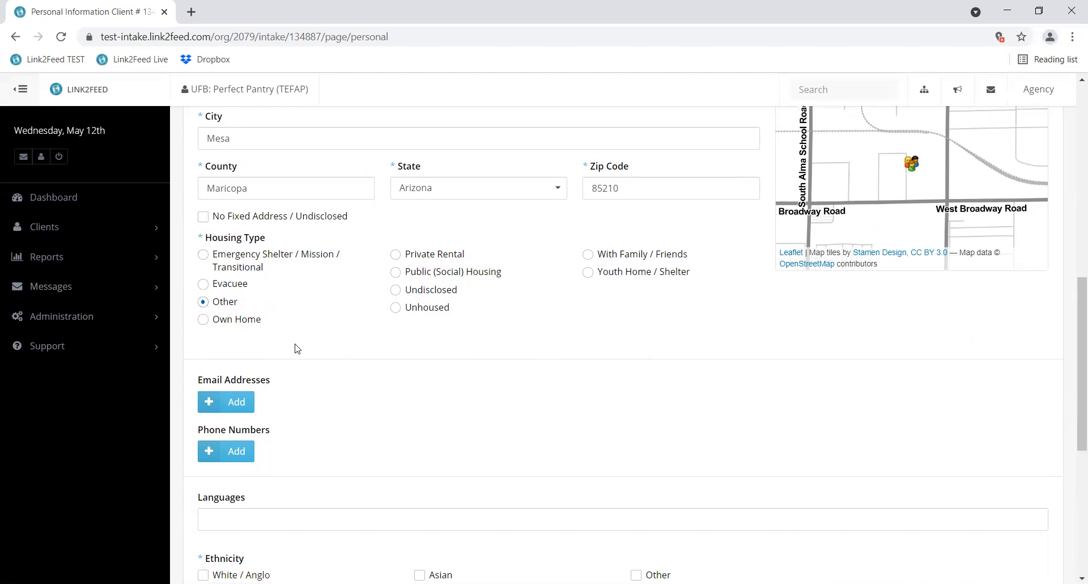
scroll(473, 267, down, 1)
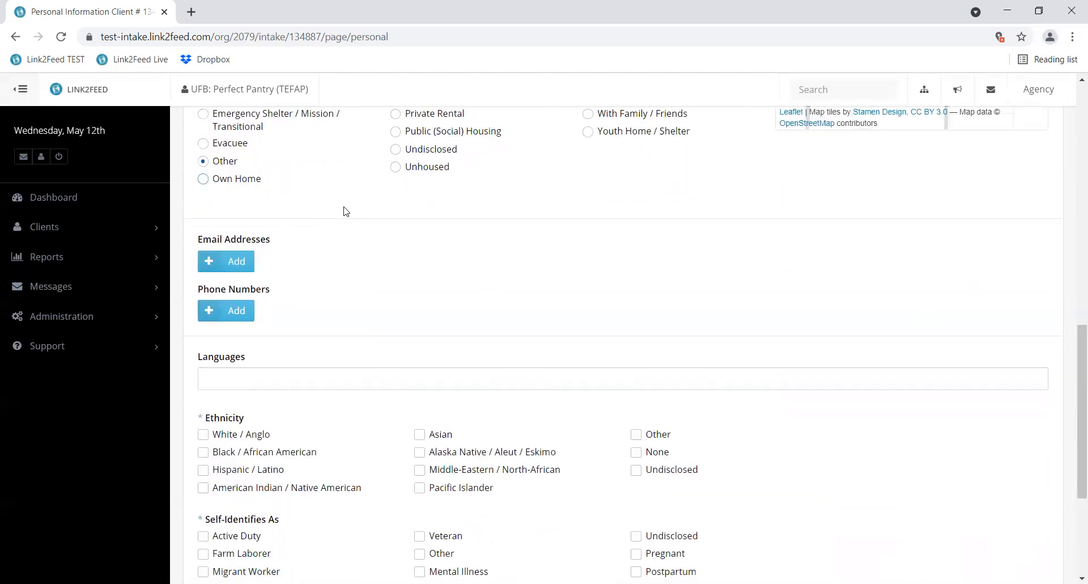
scroll(393, 204, down, 1)
scroll(408, 243, up, 1)
scroll(418, 247, down, 2)
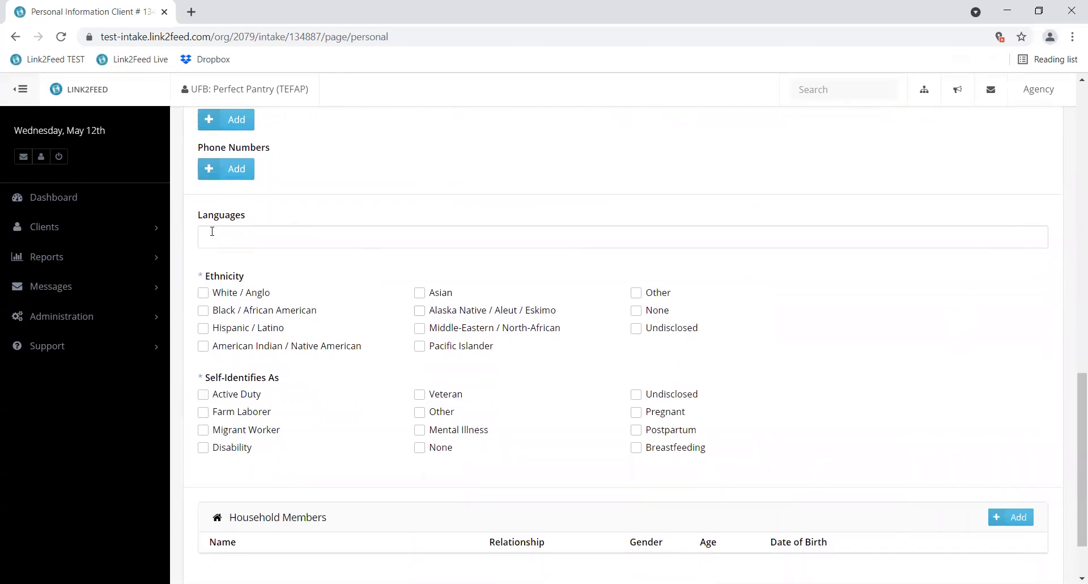
- Search 'spanis' in Languages and add Spanish as the client's language
click(240, 238)
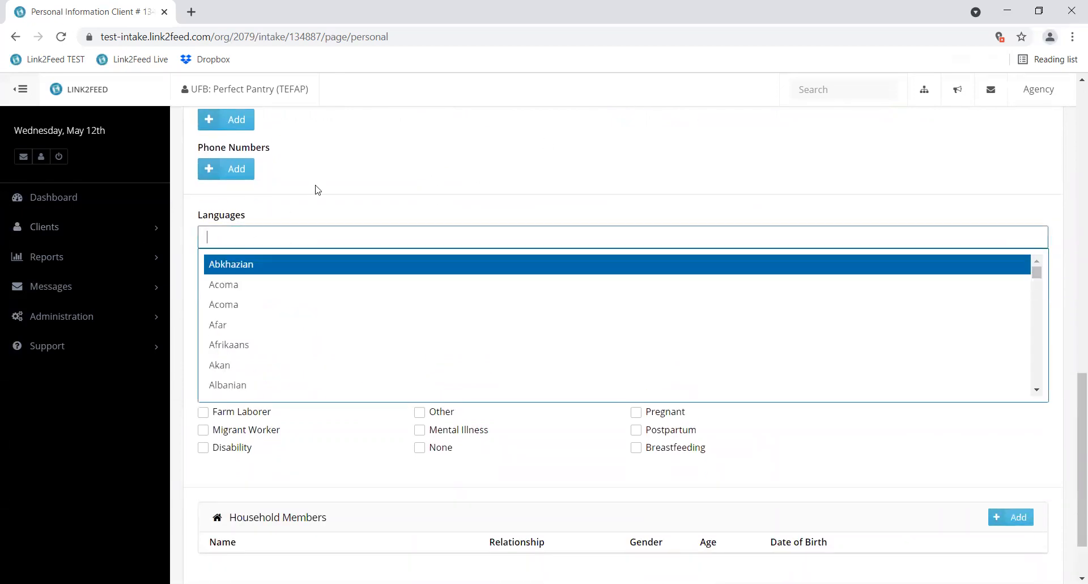
scroll(334, 227, down, 1)
scroll(357, 261, down, 6)
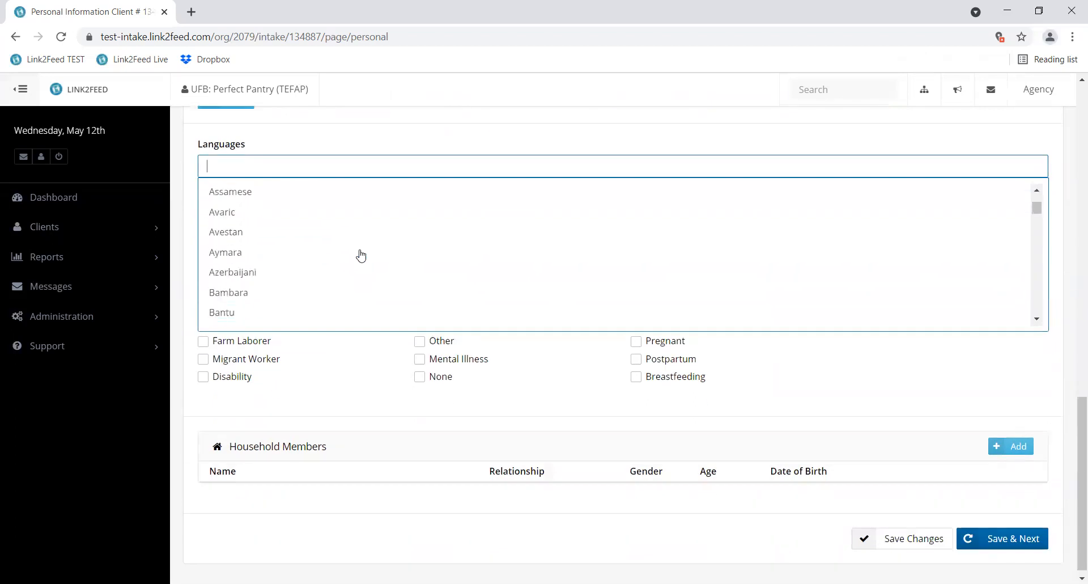
scroll(361, 255, down, 8)
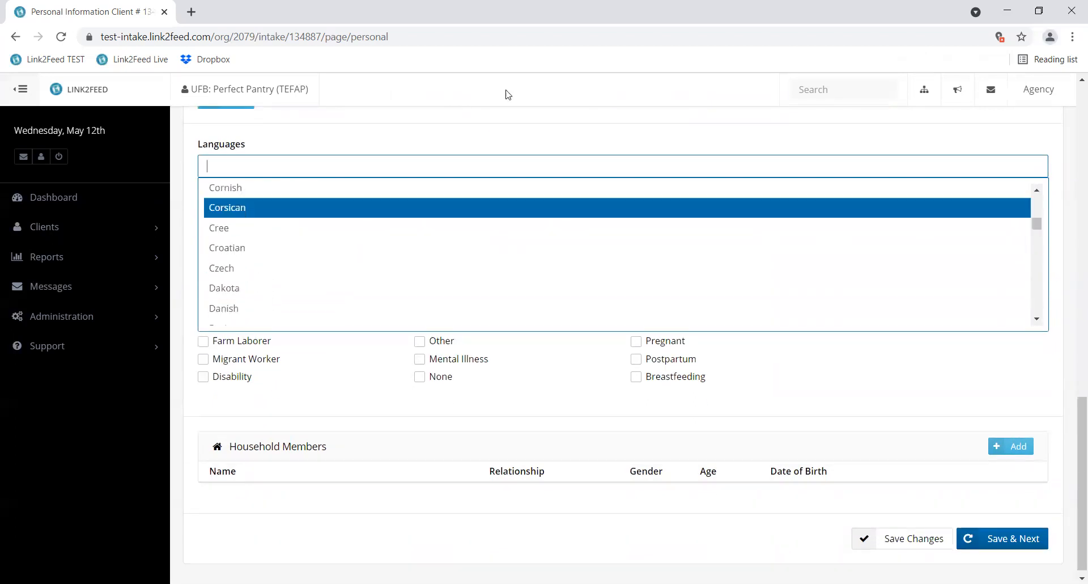
text(spanish)
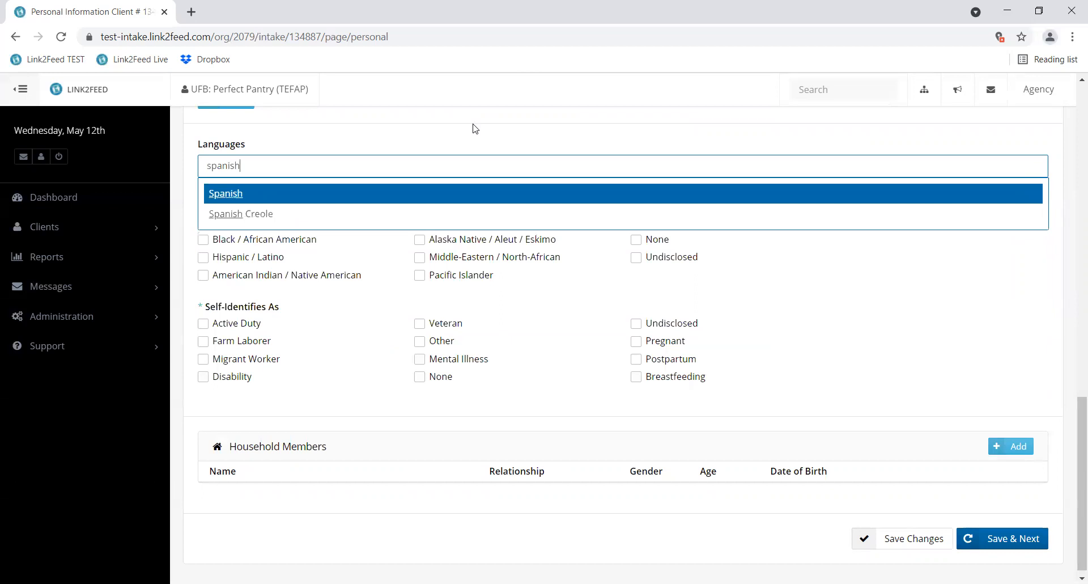
click(226, 193)
scroll(377, 244, up, 1)
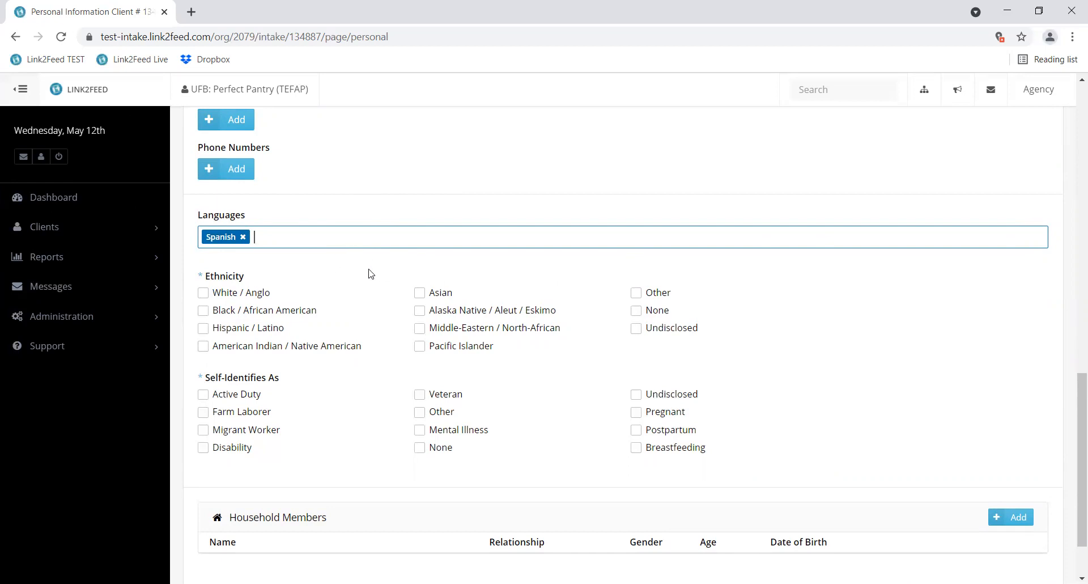
scroll(354, 269, down, 2)
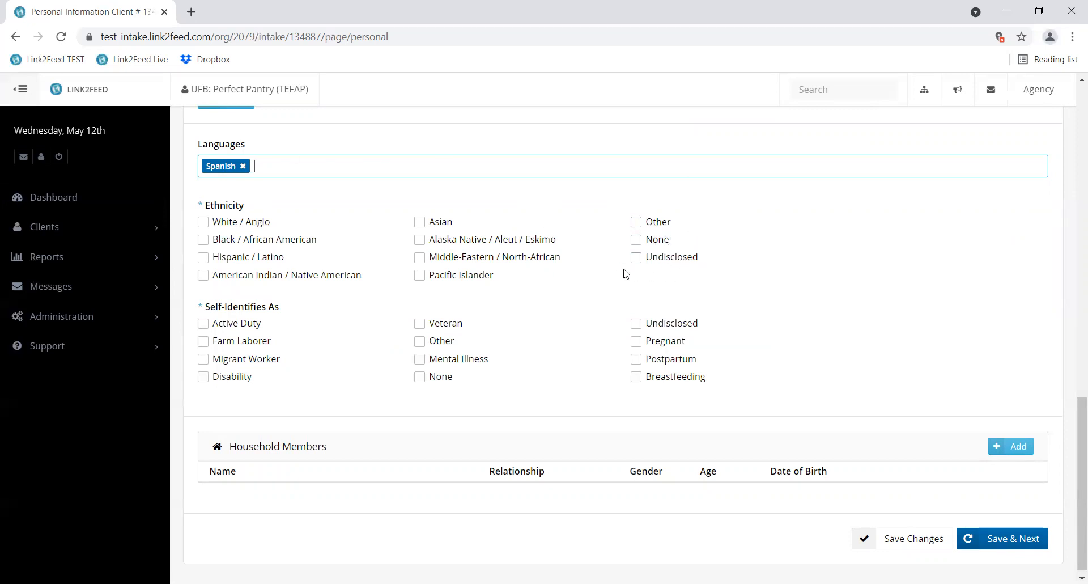
- Set ethnicity to White / Anglo, clearing Other, and self-identification to Undisclosed
click(635, 221)
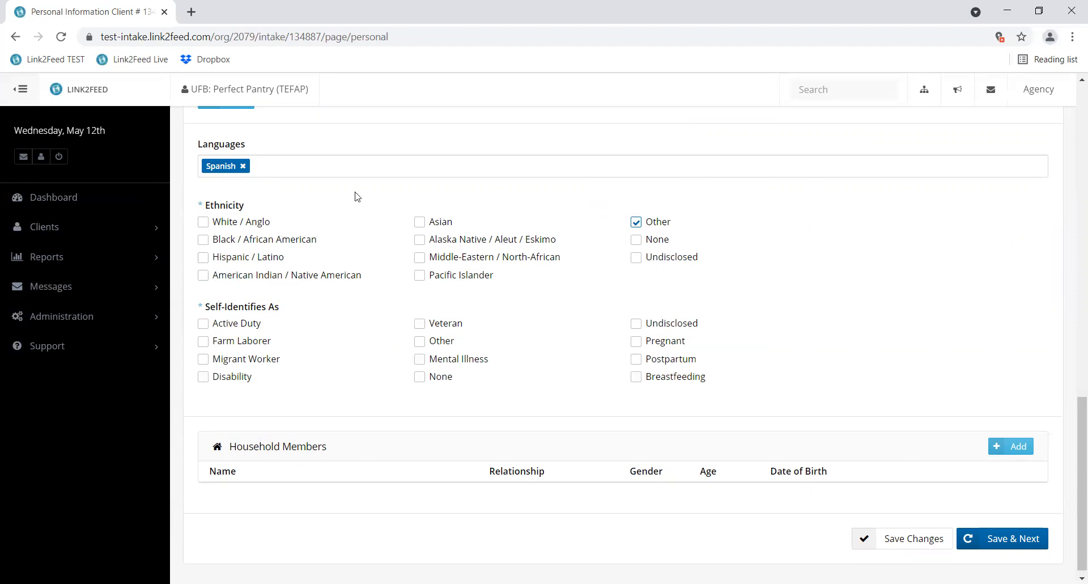
click(635, 222)
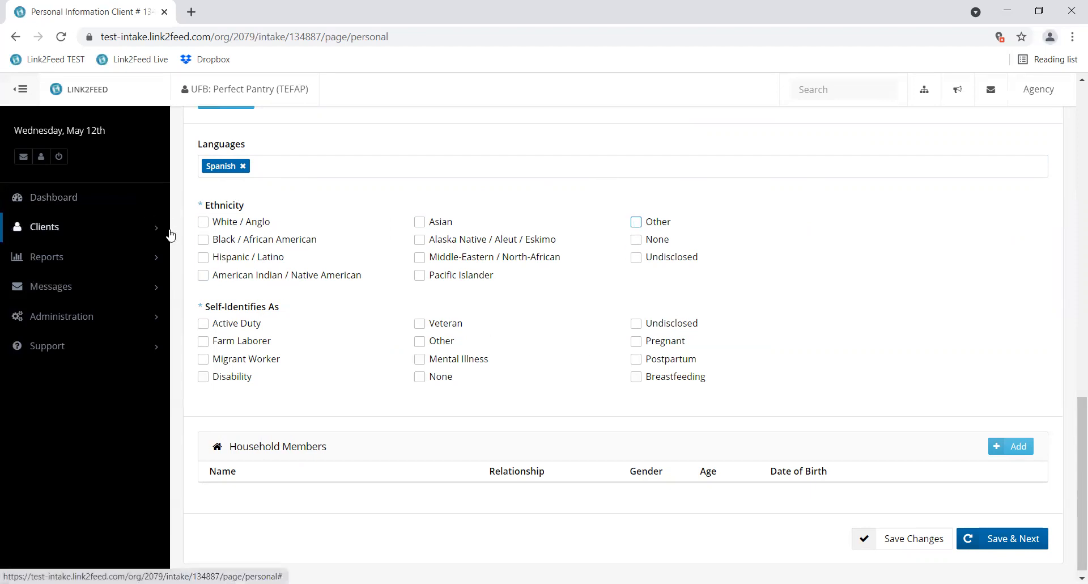
click(220, 224)
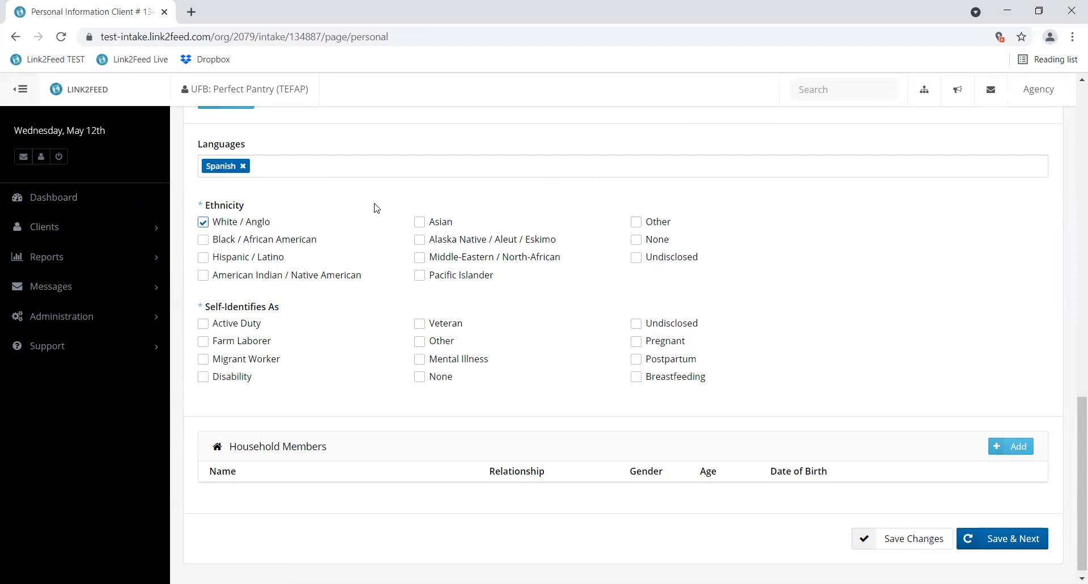
scroll(374, 207, down, 1)
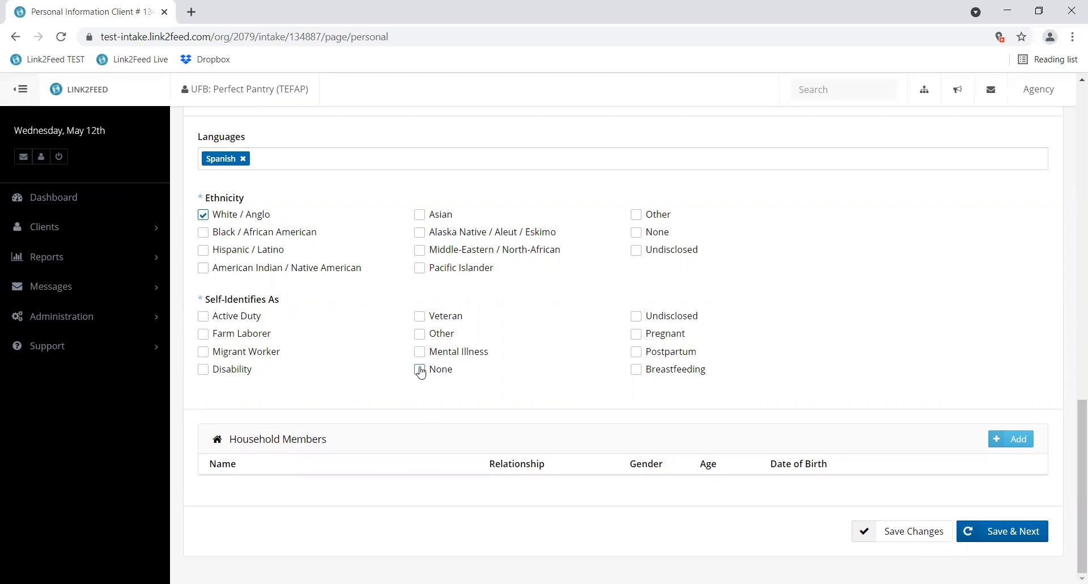
click(634, 316)
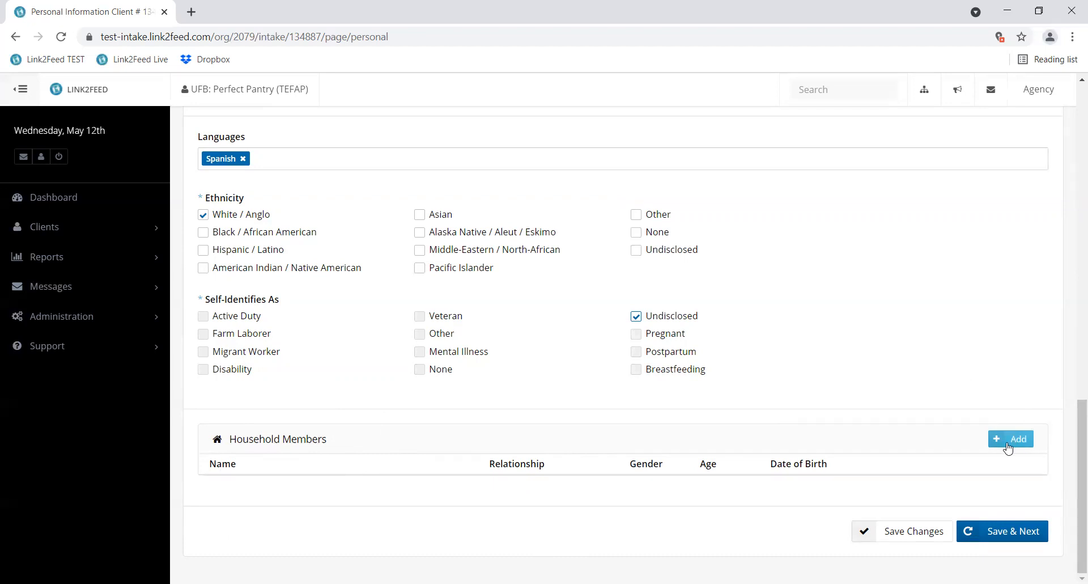
- Set First Food Bank Visit to Today to clear the required-field error
scroll(1021, 441, up, 6)
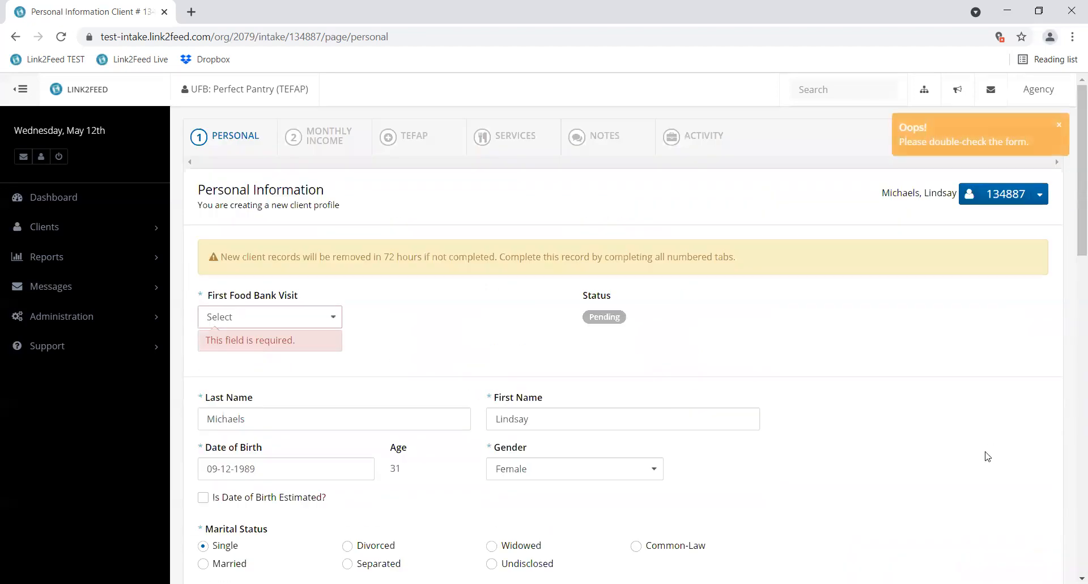
click(270, 317)
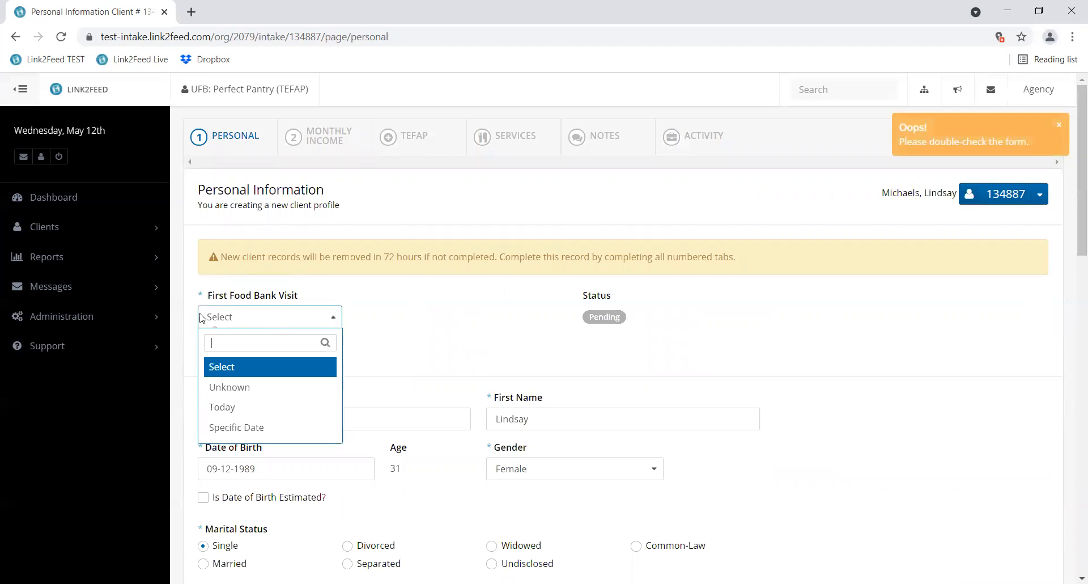
click(229, 408)
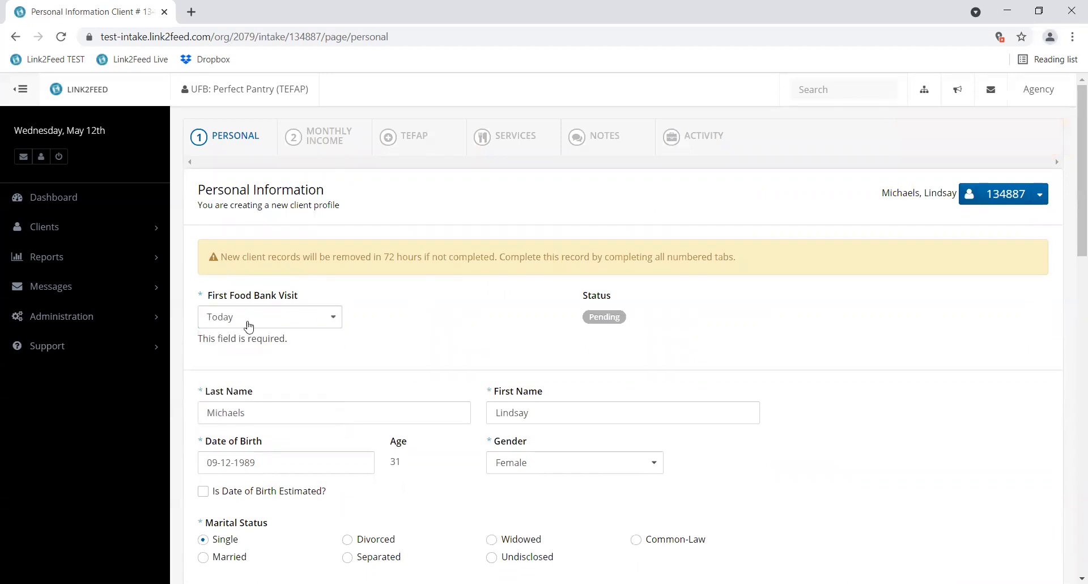
scroll(997, 431, down, 15)
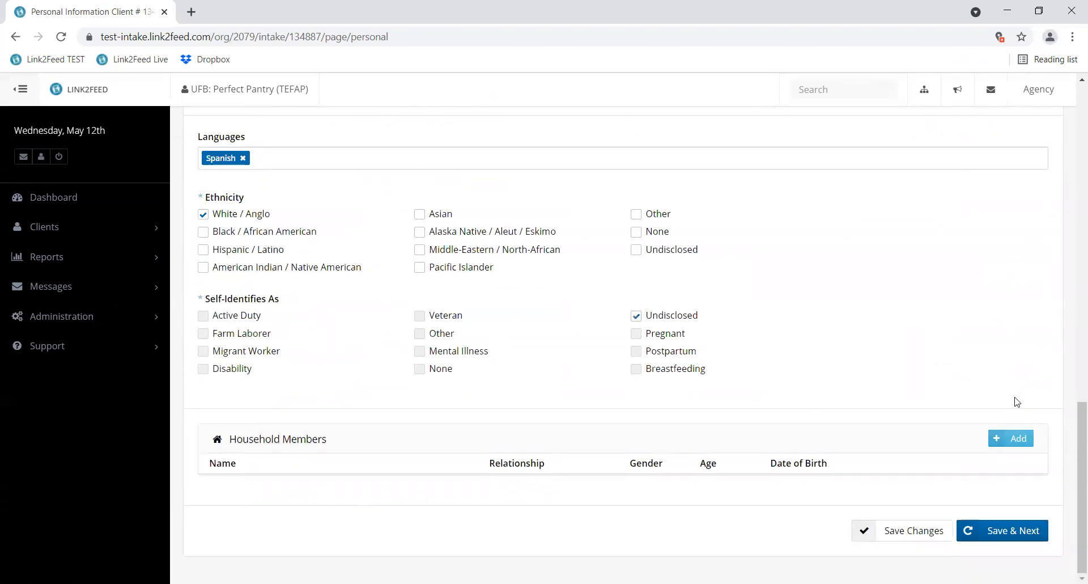
- Add a household member, entering the child's names and birth date February 1, 2021
click(1012, 438)
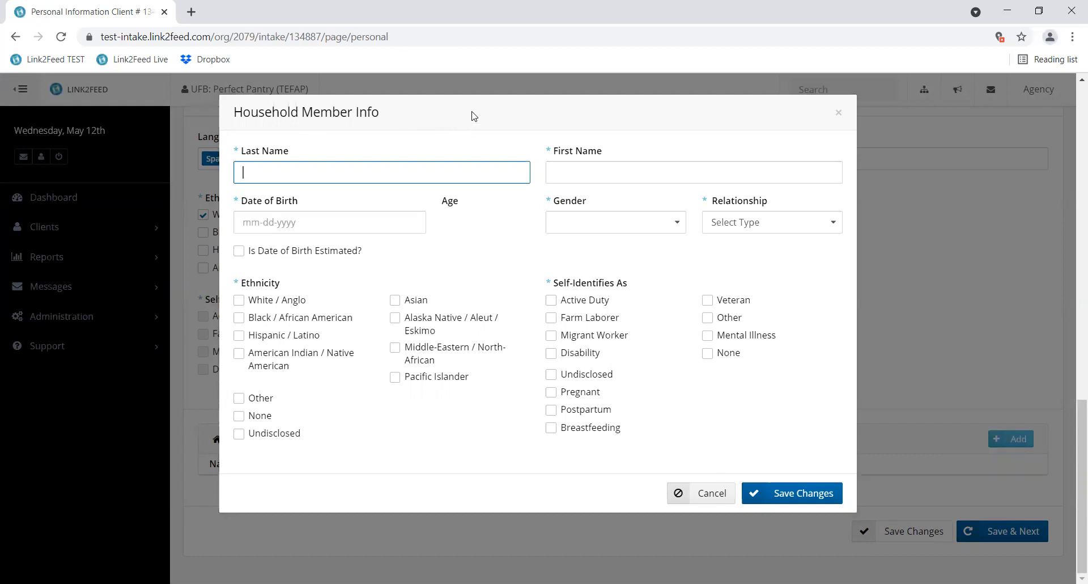
text(haels)
click(583, 166)
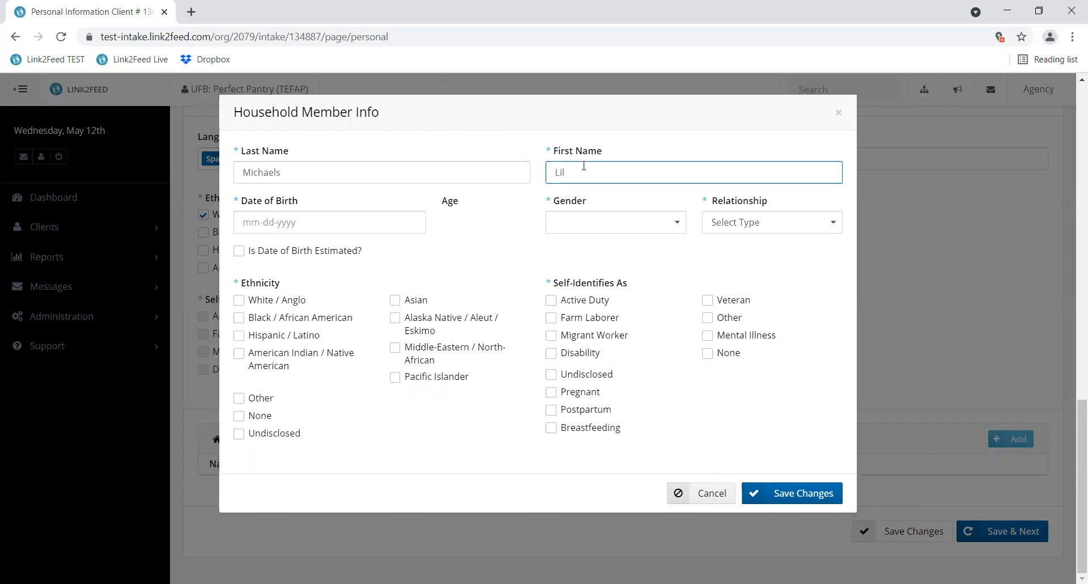
click(246, 221)
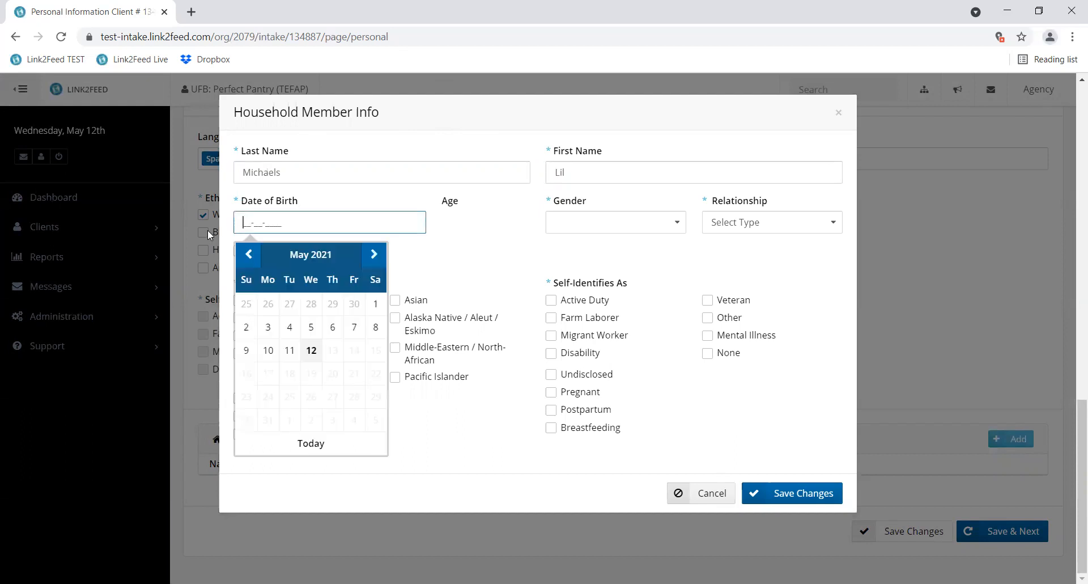
click(250, 254)
click(249, 255)
click(249, 255)
click(268, 304)
- Set the member as Male, relationship Child, ethnicity White / Anglo, self-identification Undisclosed
click(604, 226)
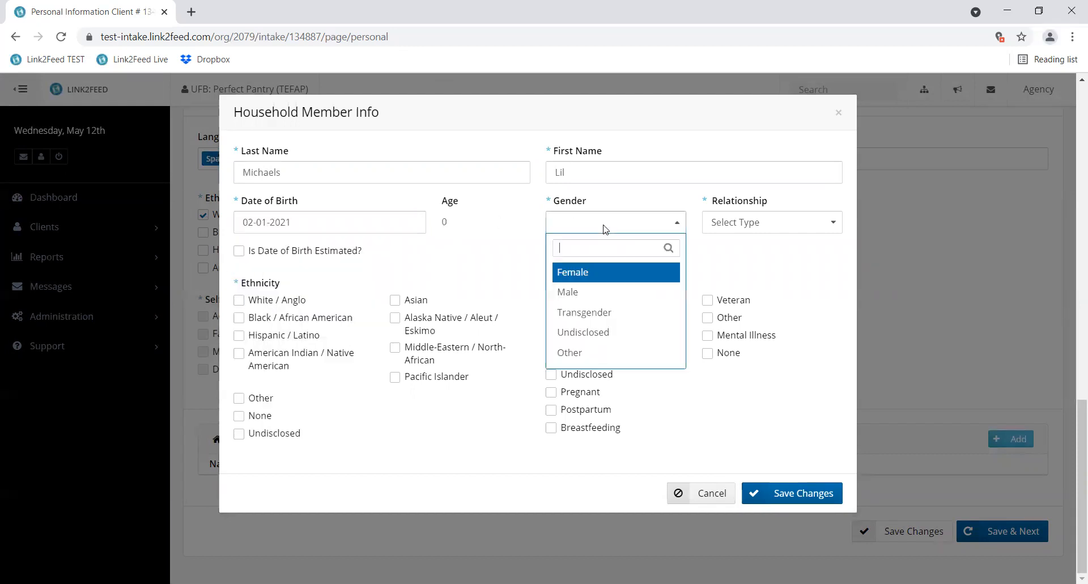
click(571, 293)
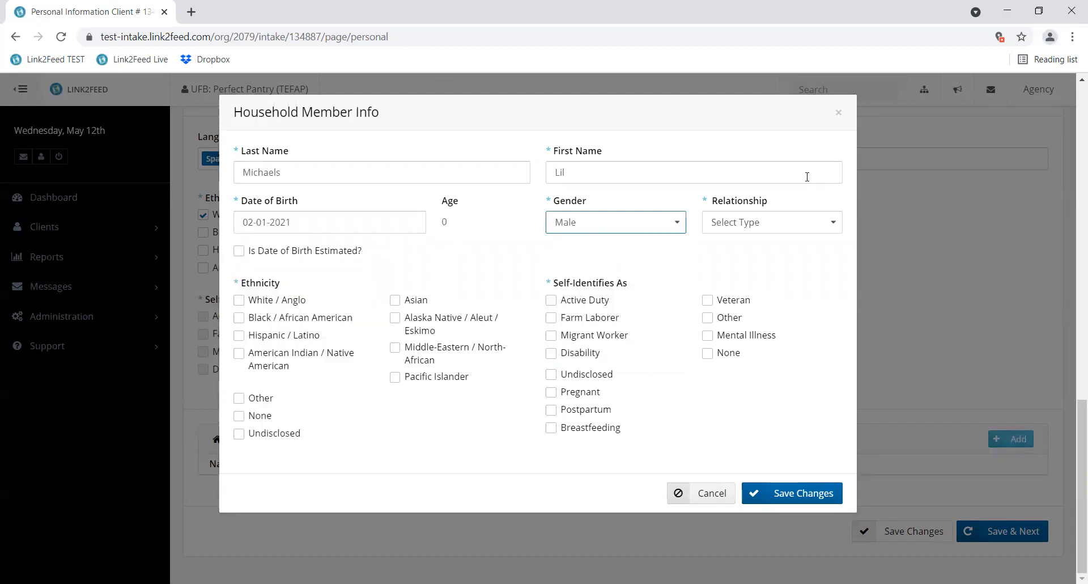
click(781, 224)
click(730, 314)
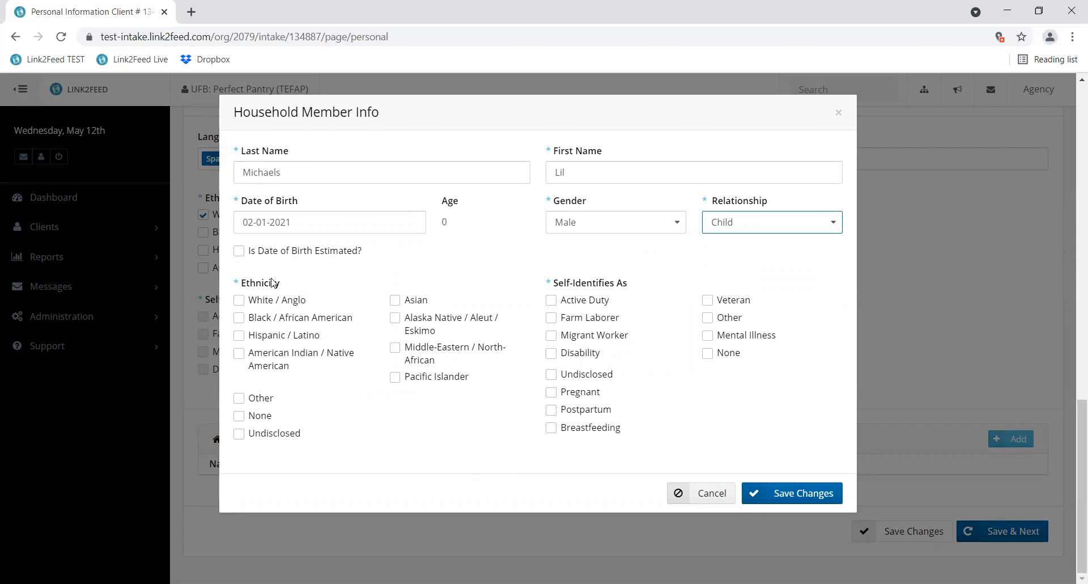
click(238, 300)
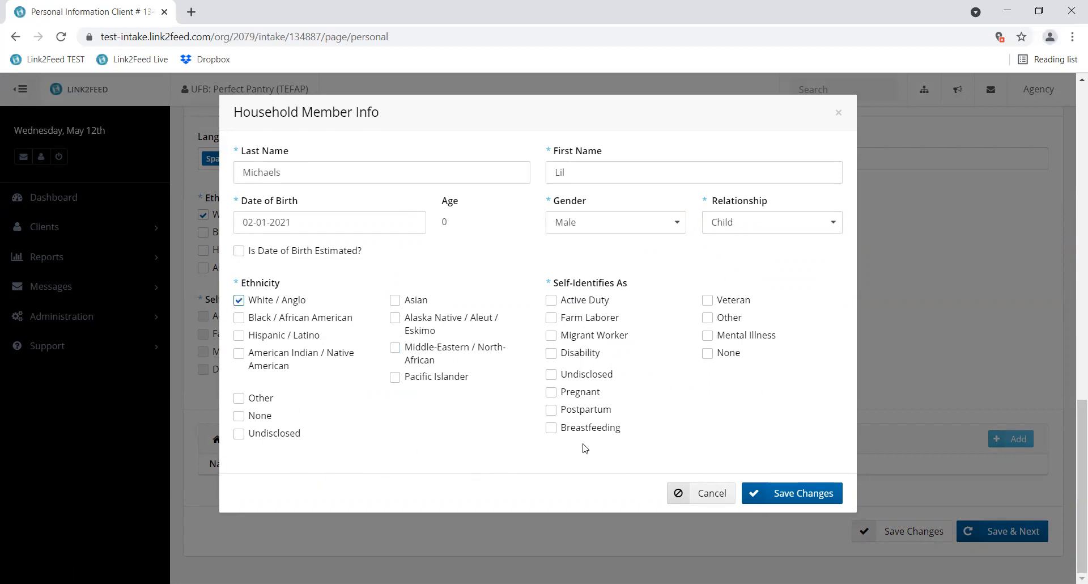
click(575, 376)
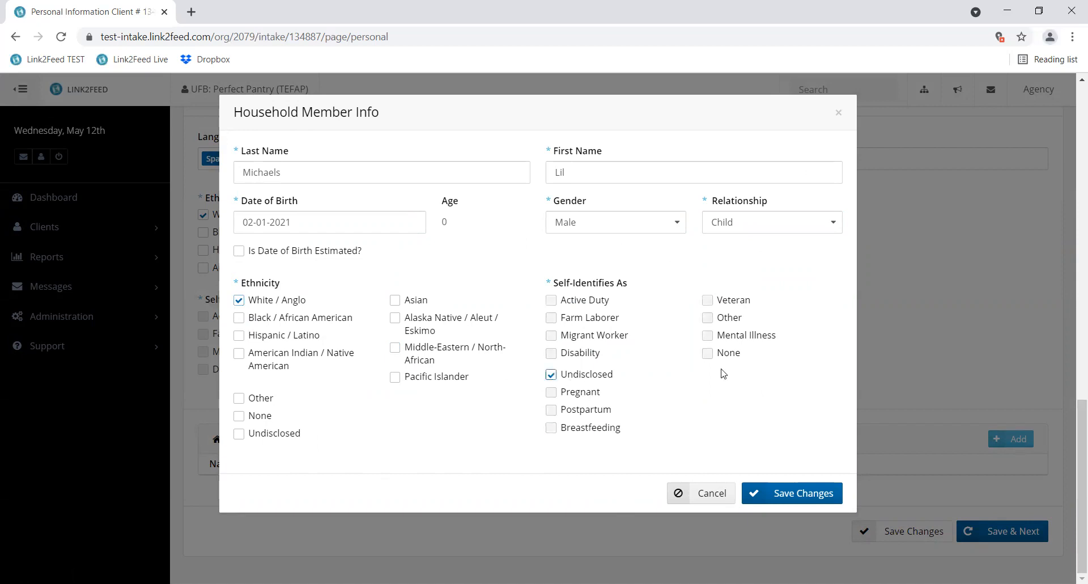
- Save the child as a household member and open the child's full Personal Information profile
click(793, 497)
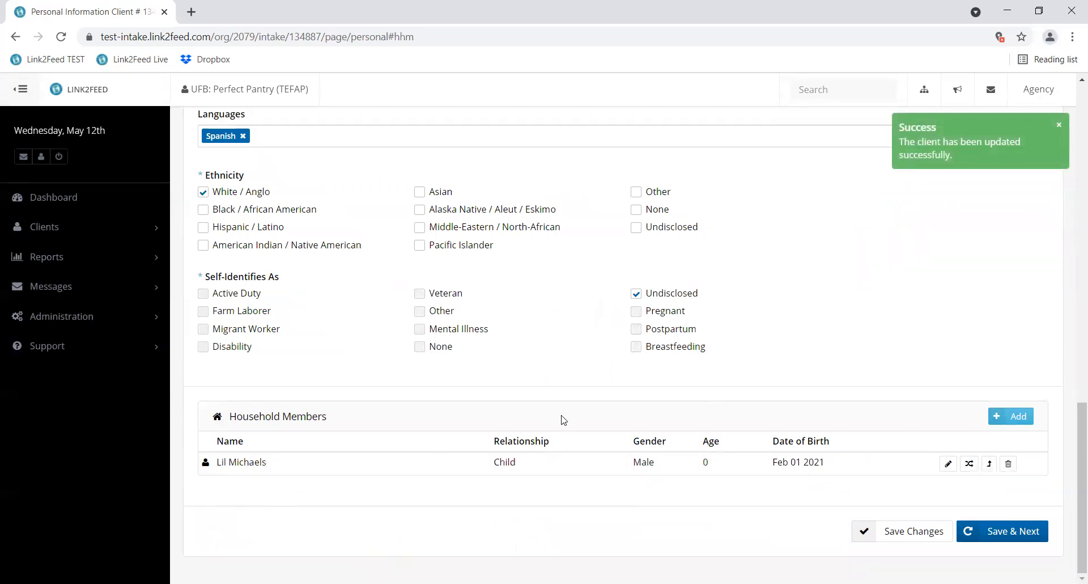
click(948, 465)
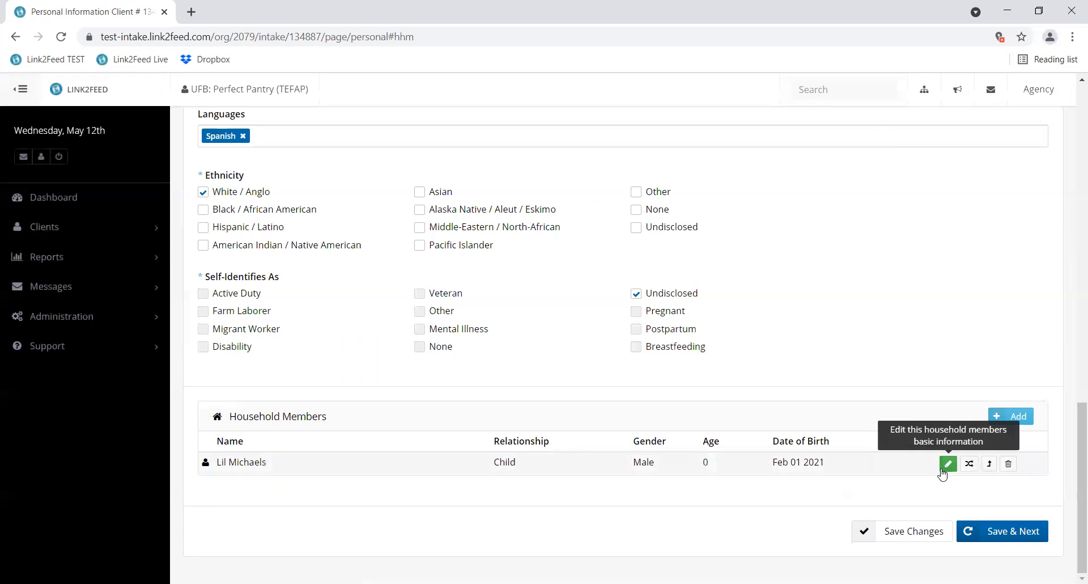
click(971, 468)
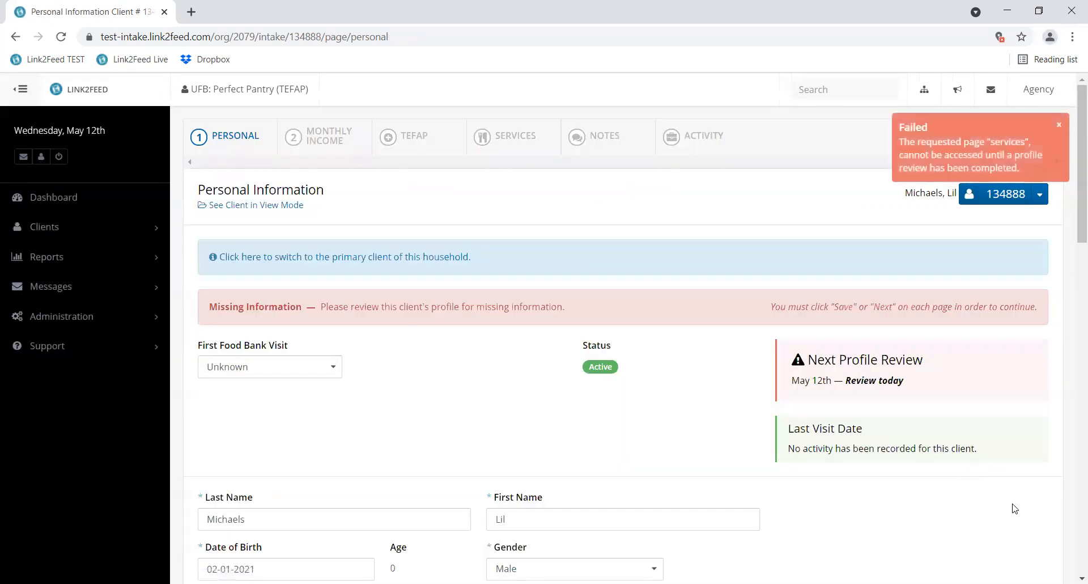
scroll(952, 518, down, 7)
scroll(956, 516, down, 9)
scroll(957, 515, up, 12)
scroll(952, 513, up, 5)
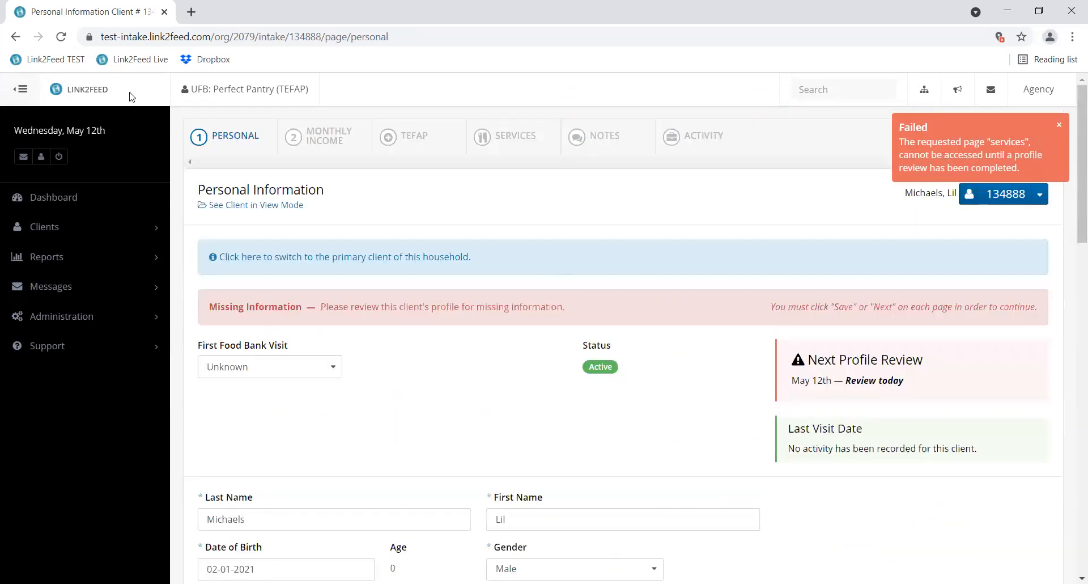
click(16, 38)
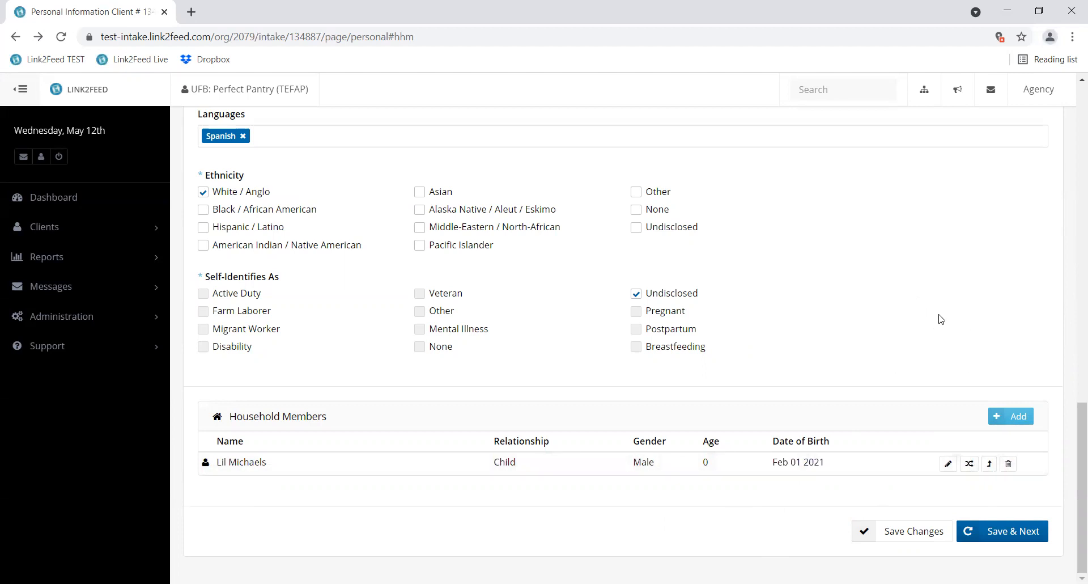
scroll(885, 298, up, 9)
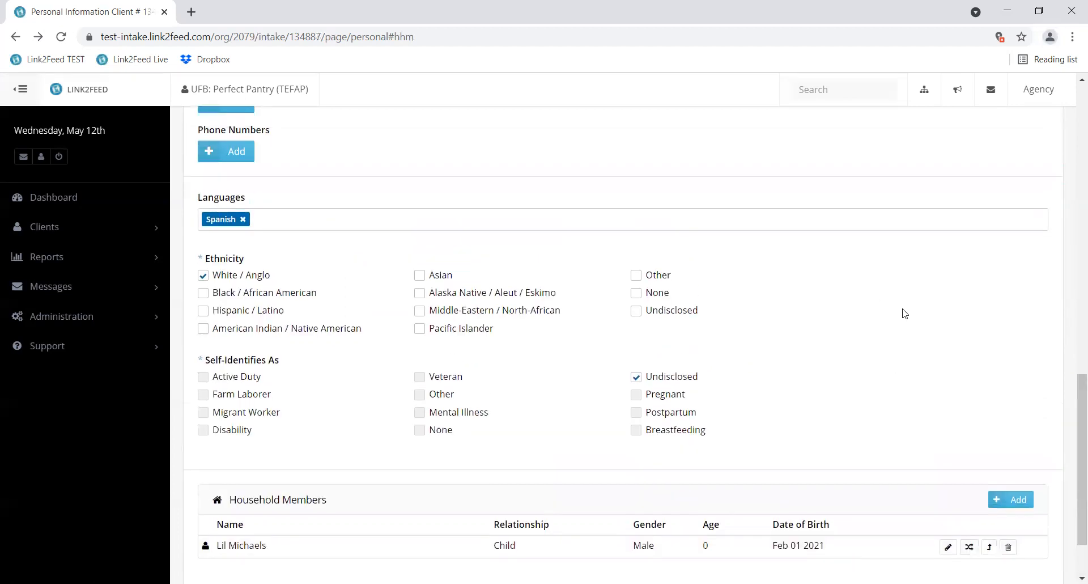
scroll(915, 333, up, 7)
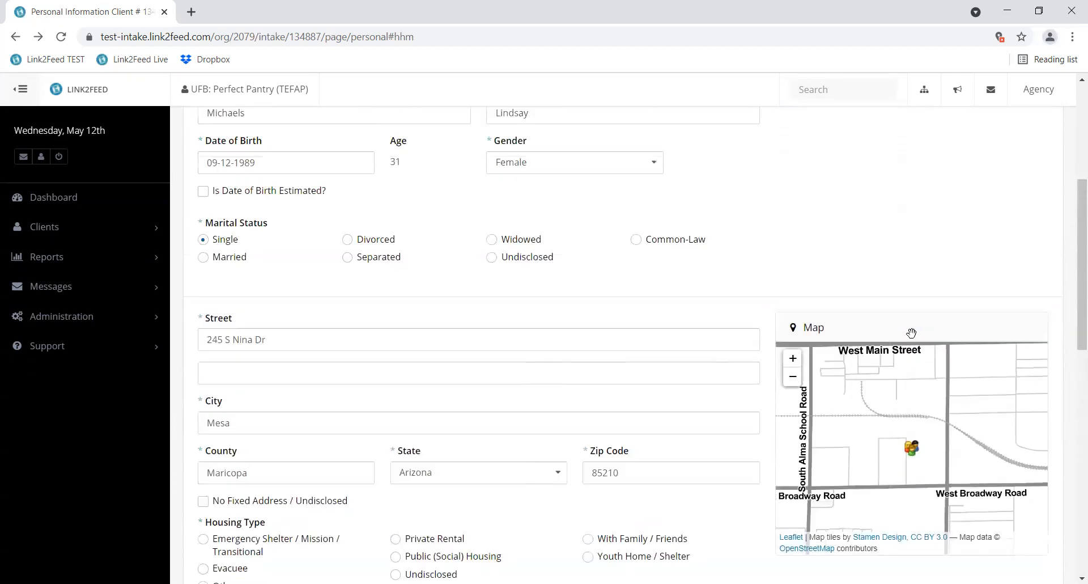
scroll(912, 333, down, 6)
scroll(911, 333, down, 10)
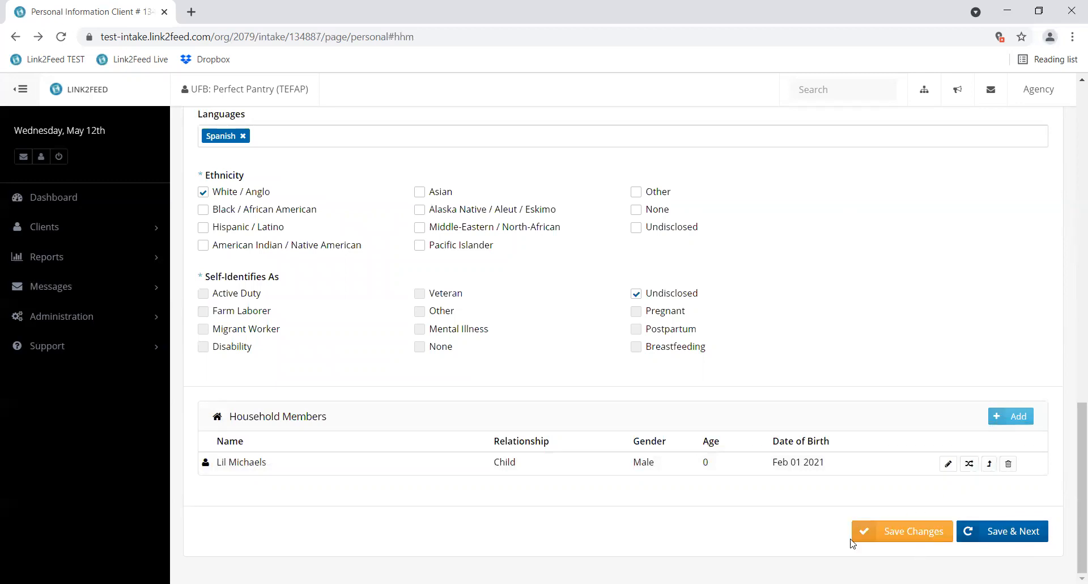
scroll(856, 470, up, 6)
scroll(856, 476, up, 10)
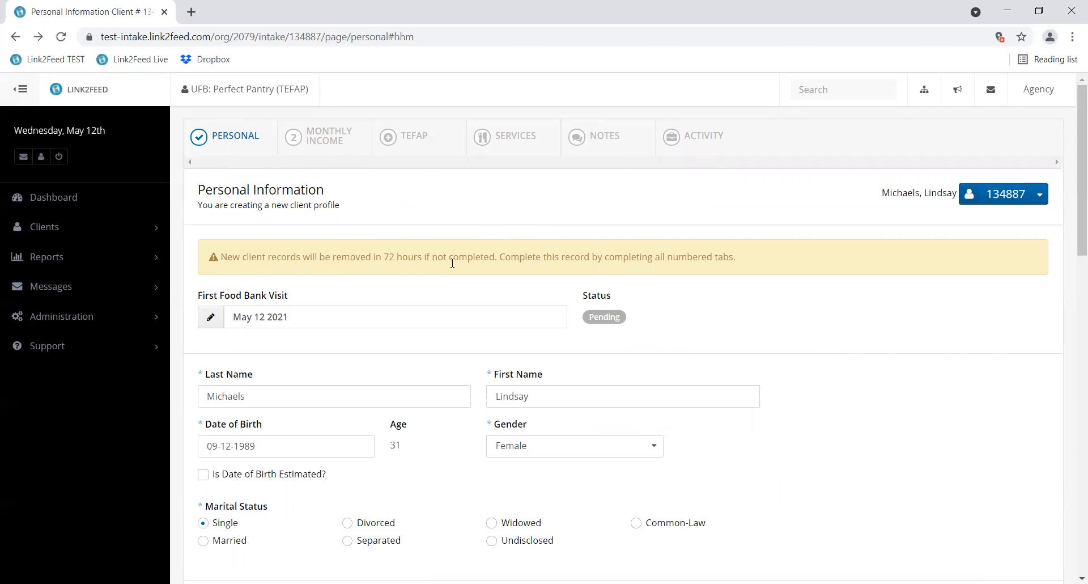
scroll(940, 360, down, 14)
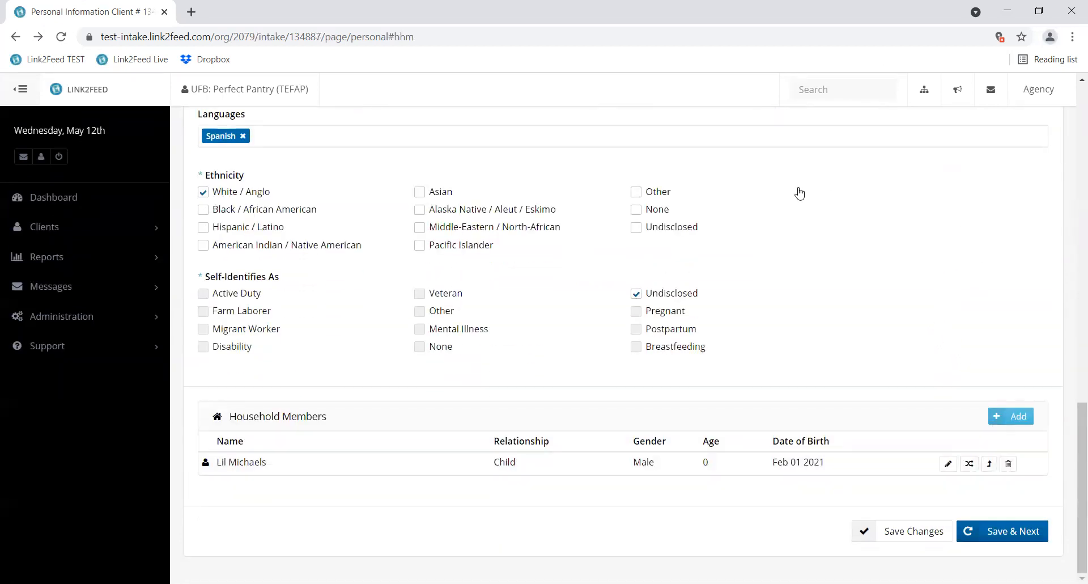
- Save personal details, then add a primary Undisclosed income entry and remove the extra empty row
click(1014, 536)
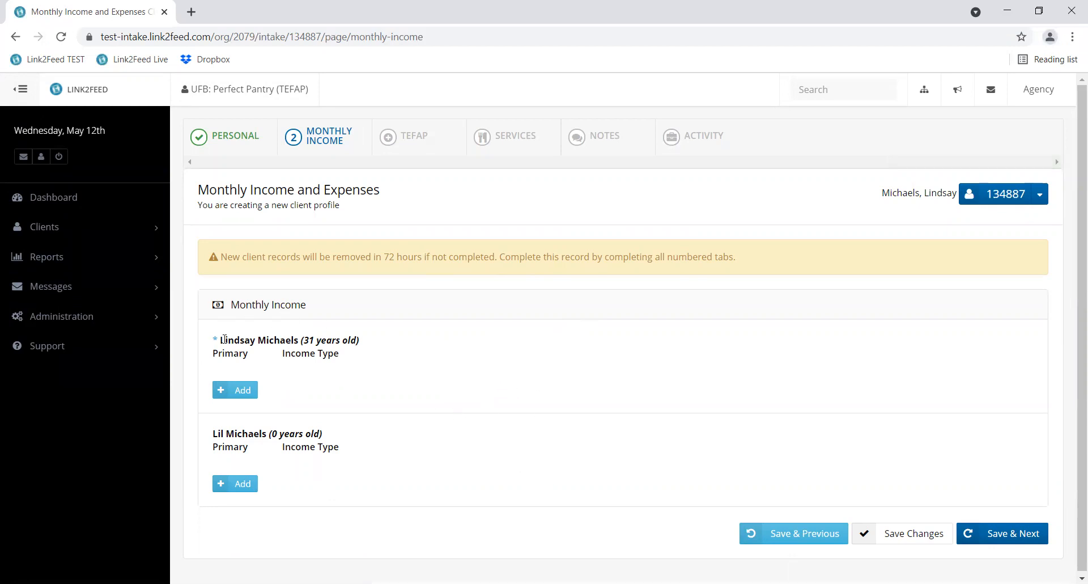
click(244, 391)
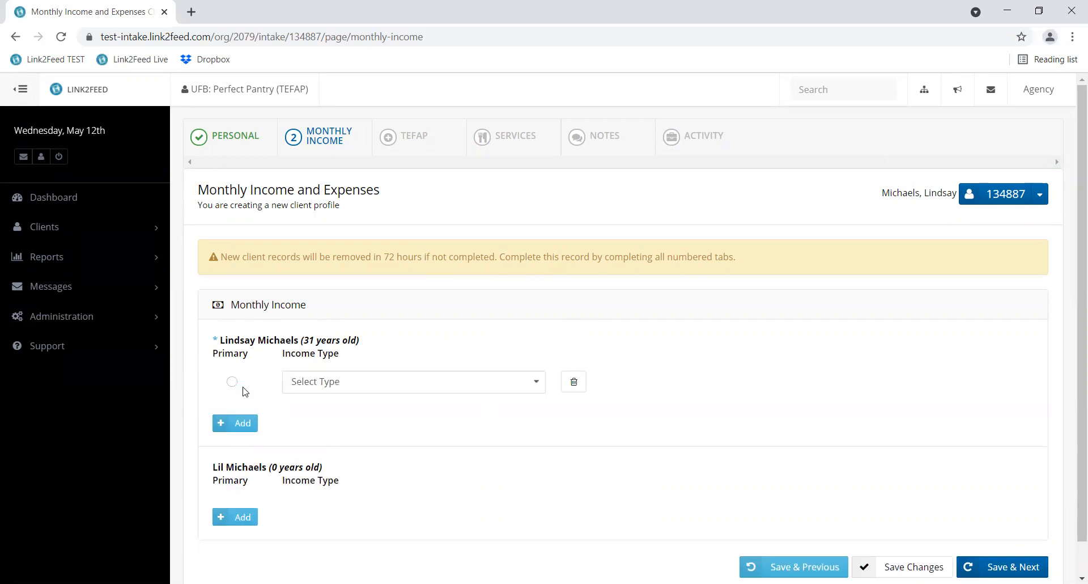
click(231, 381)
click(492, 388)
click(306, 456)
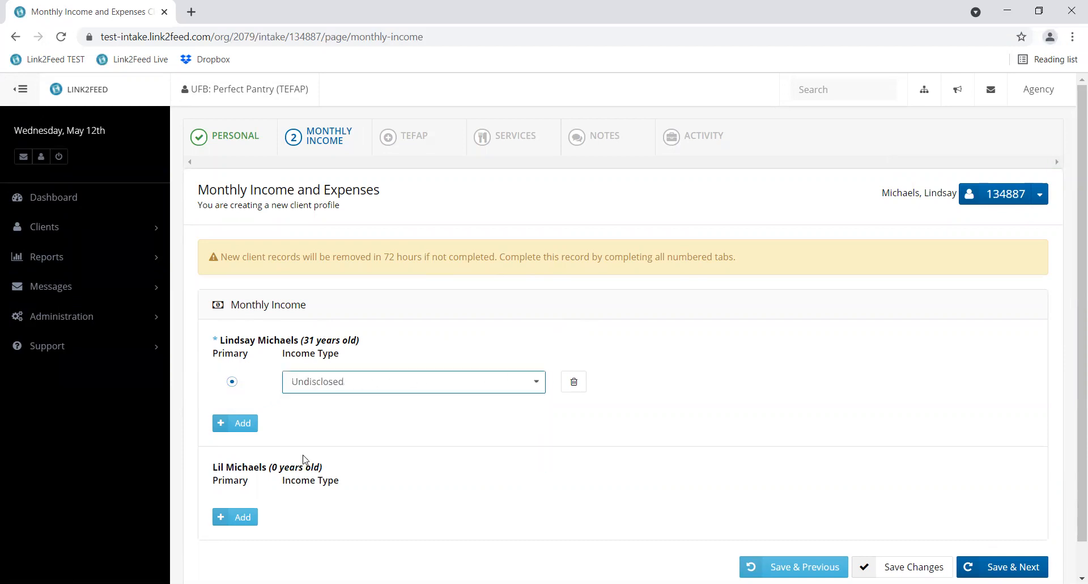
click(418, 428)
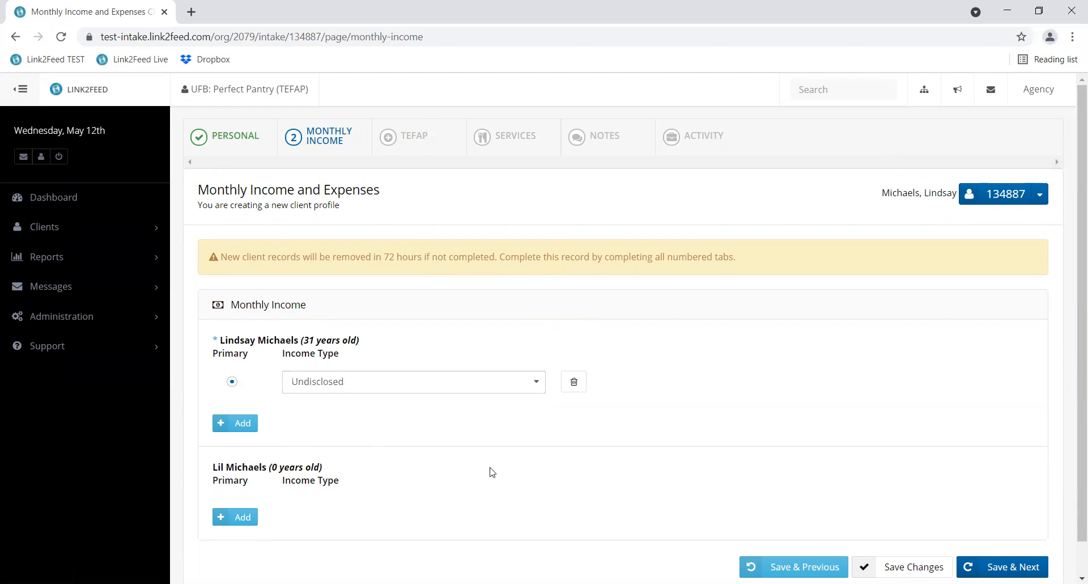
click(253, 423)
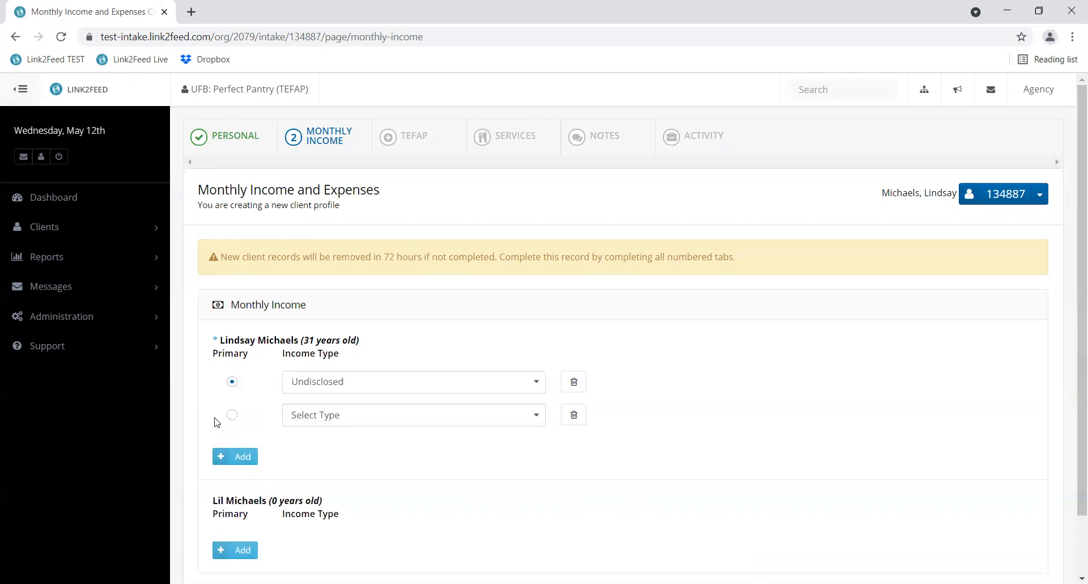
click(574, 416)
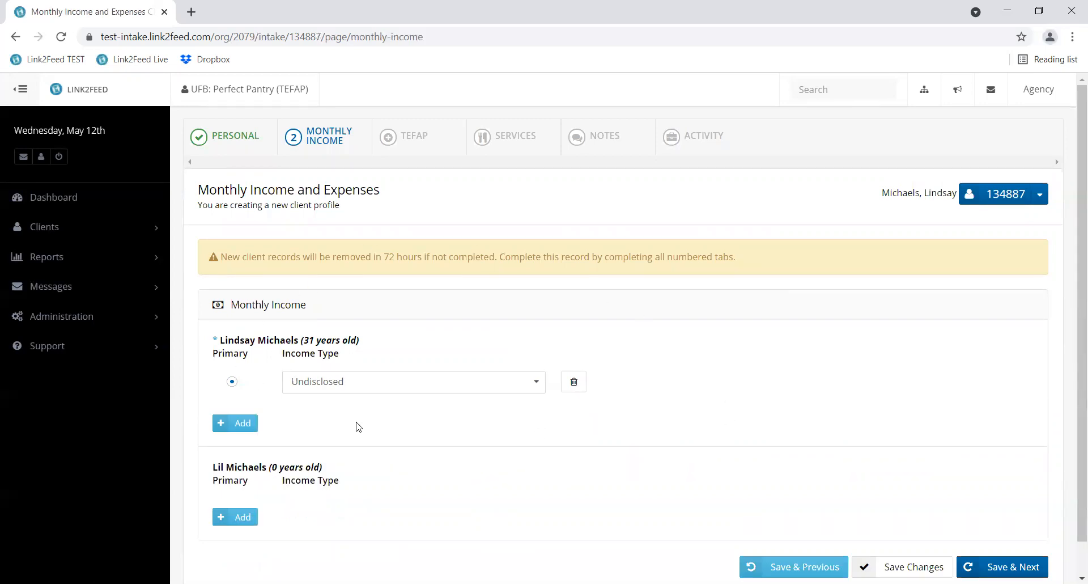
scroll(351, 444, down, 1)
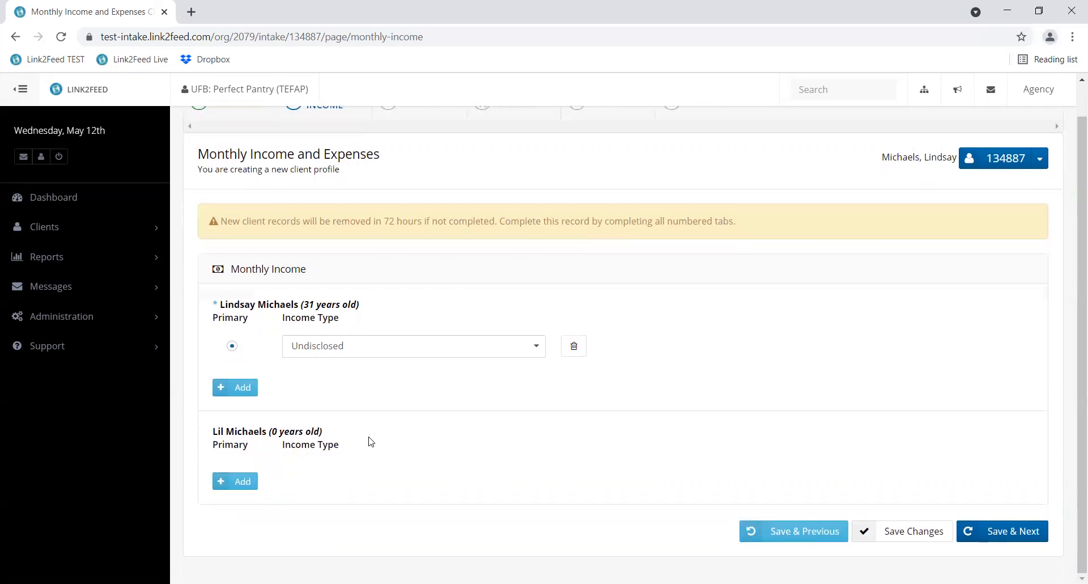
- Save the income details and continue to the TEFAP Information page
click(1015, 535)
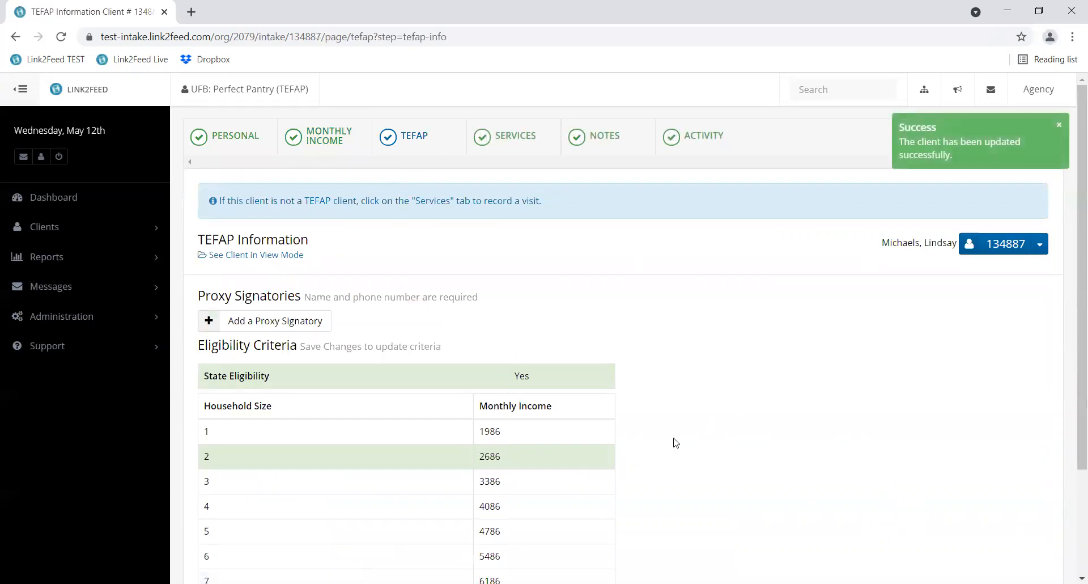
scroll(706, 410, down, 3)
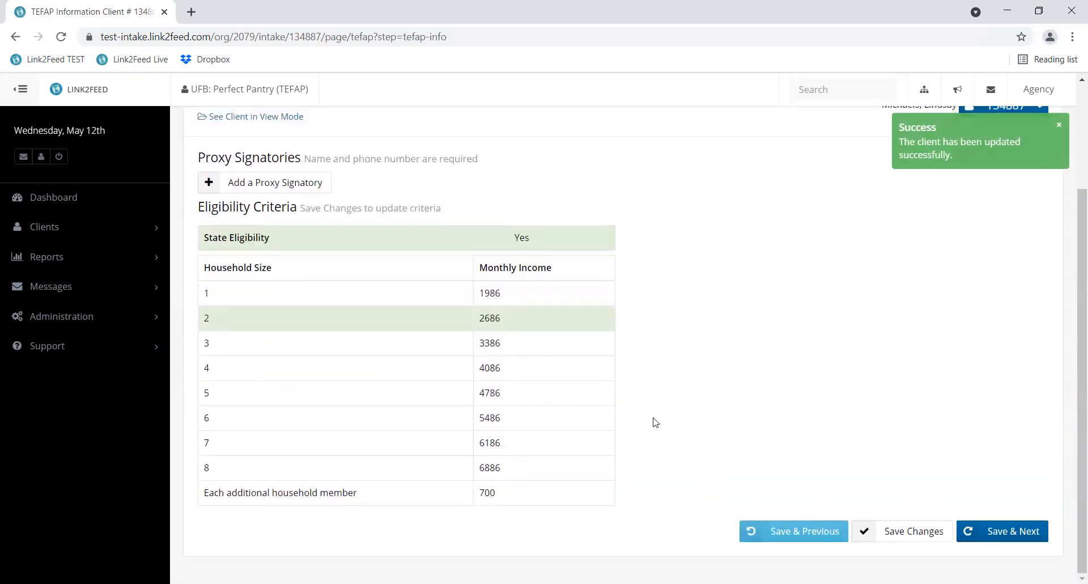
scroll(761, 415, up, 3)
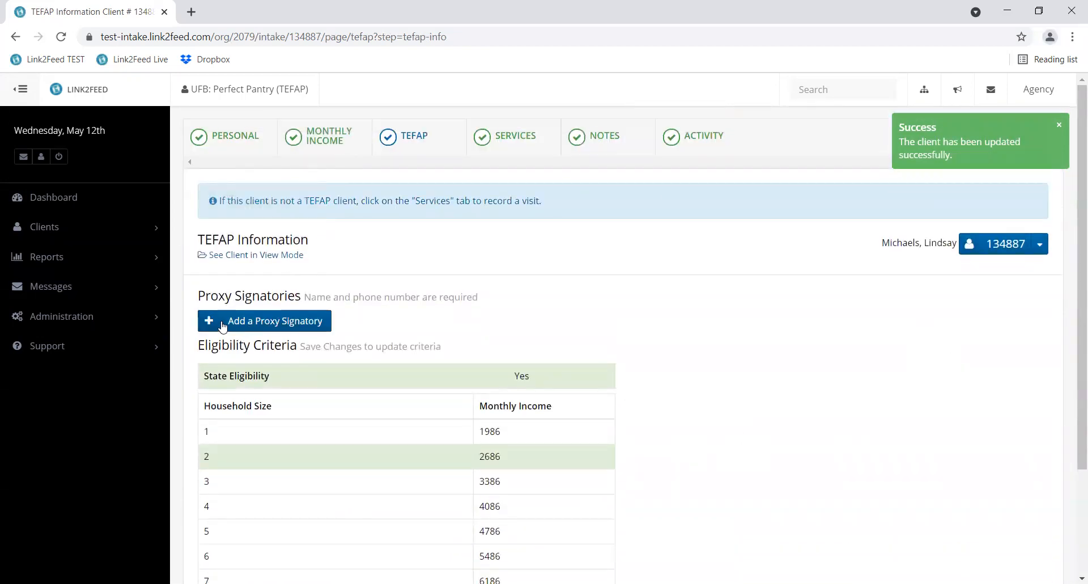
- Add a proxy signatory with a name and phone number, then delete it so none remains
click(240, 322)
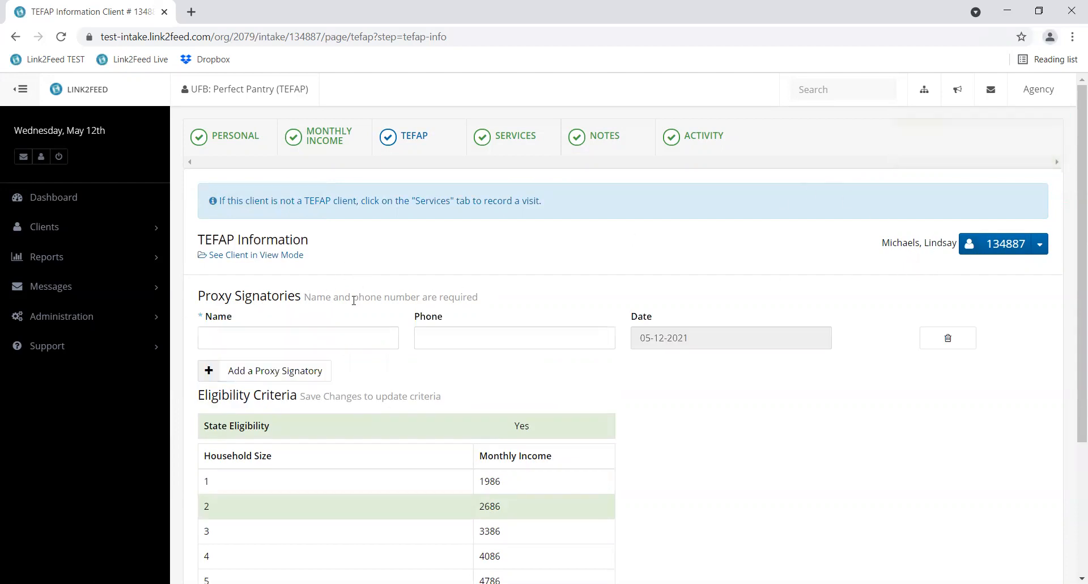
click(221, 337)
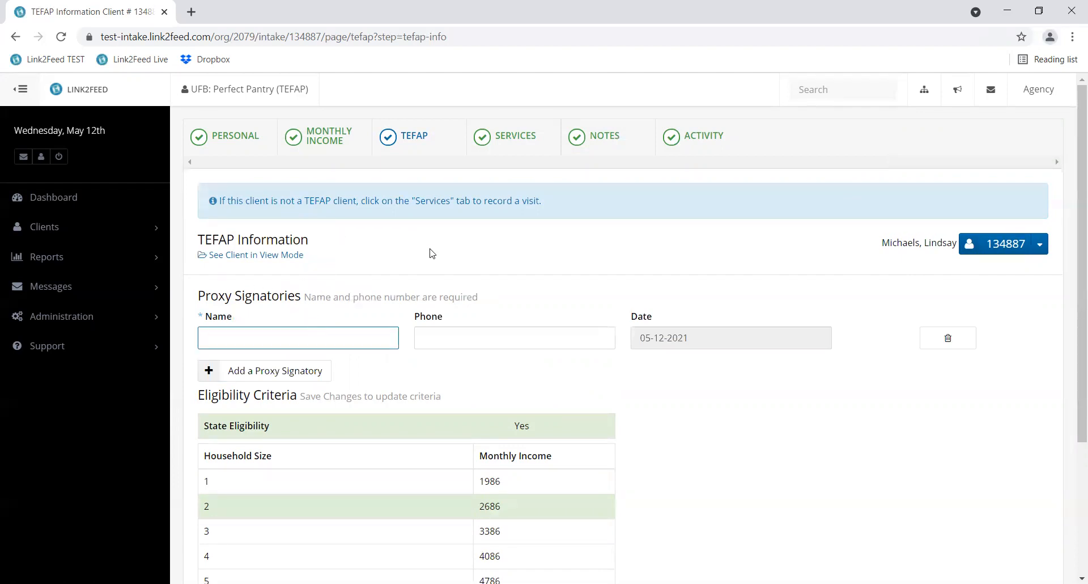
text(Michale)
text(555)
key(BackSpace)
key(BackSpace)
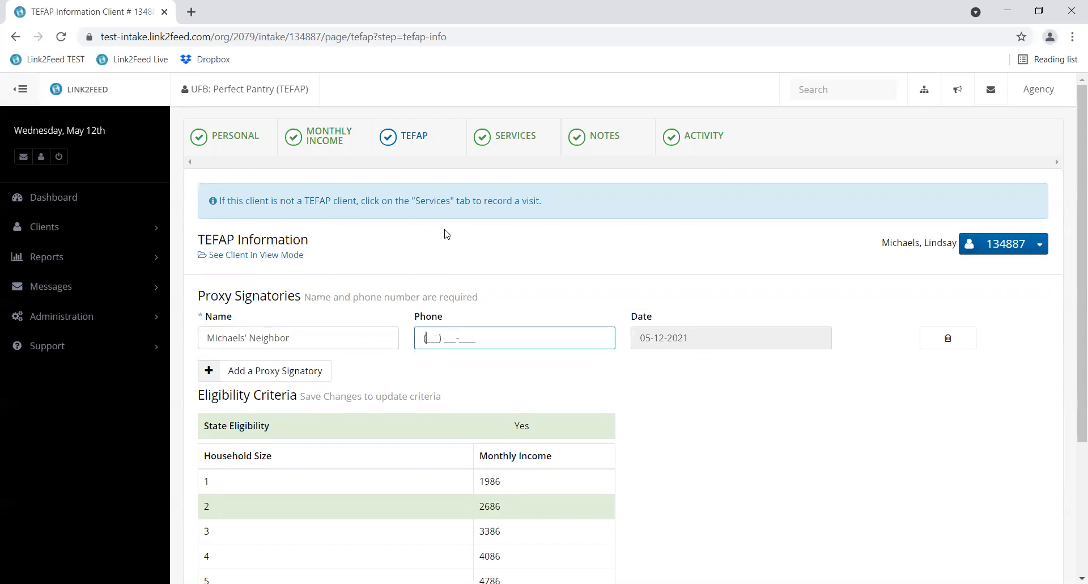
click(804, 388)
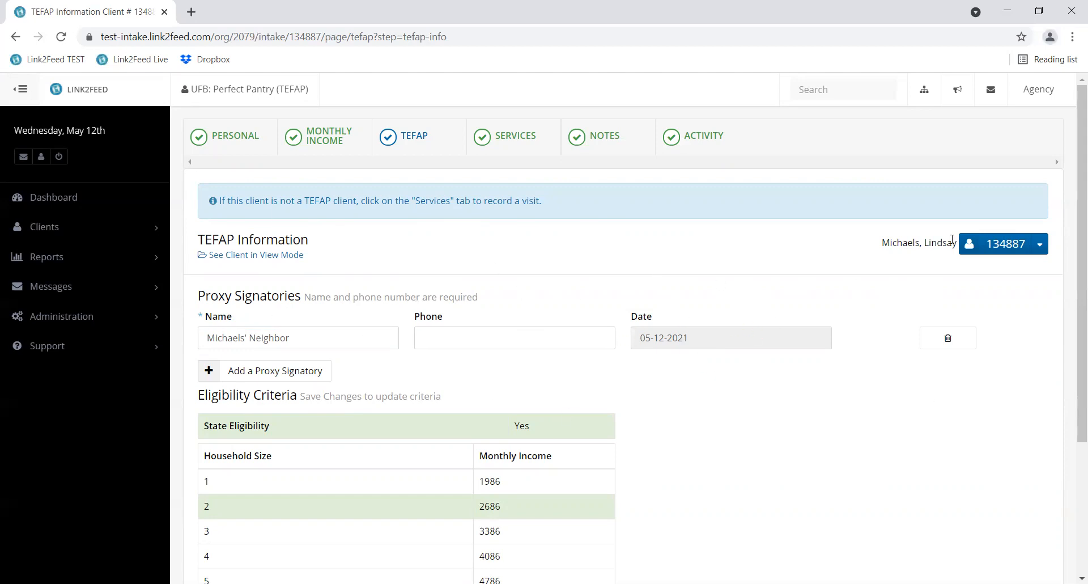
click(950, 345)
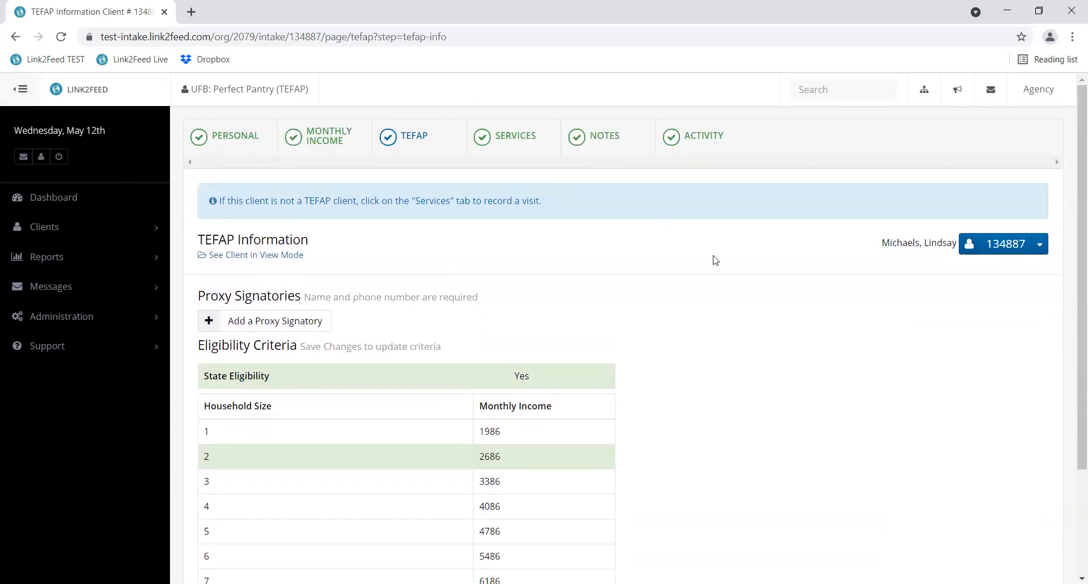
scroll(977, 340, down, 3)
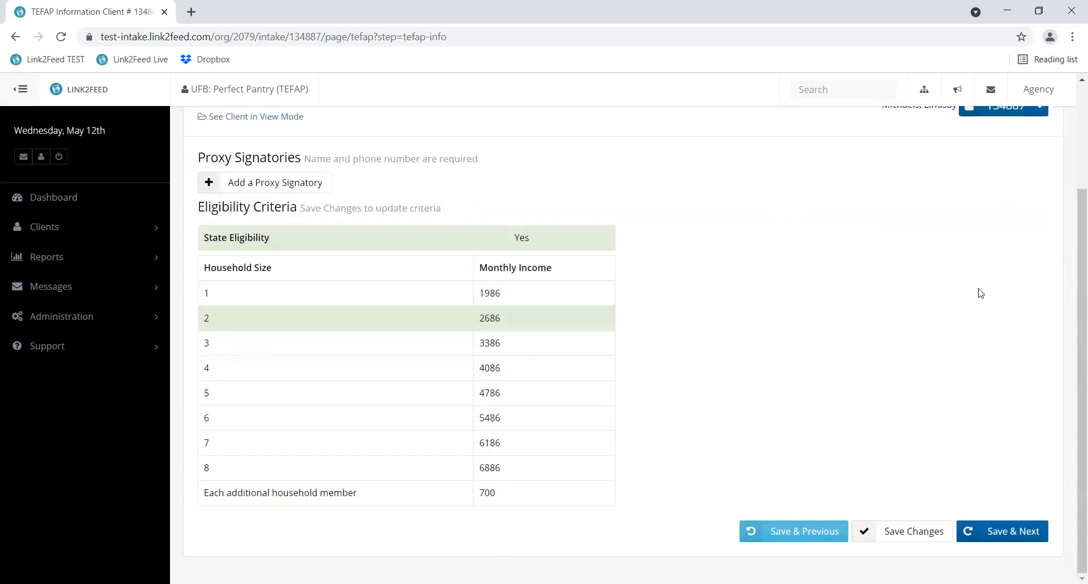
- Save TEFAP, check the Services page shows TEFAP visit eligibility, then open the empty Notes page
click(1014, 535)
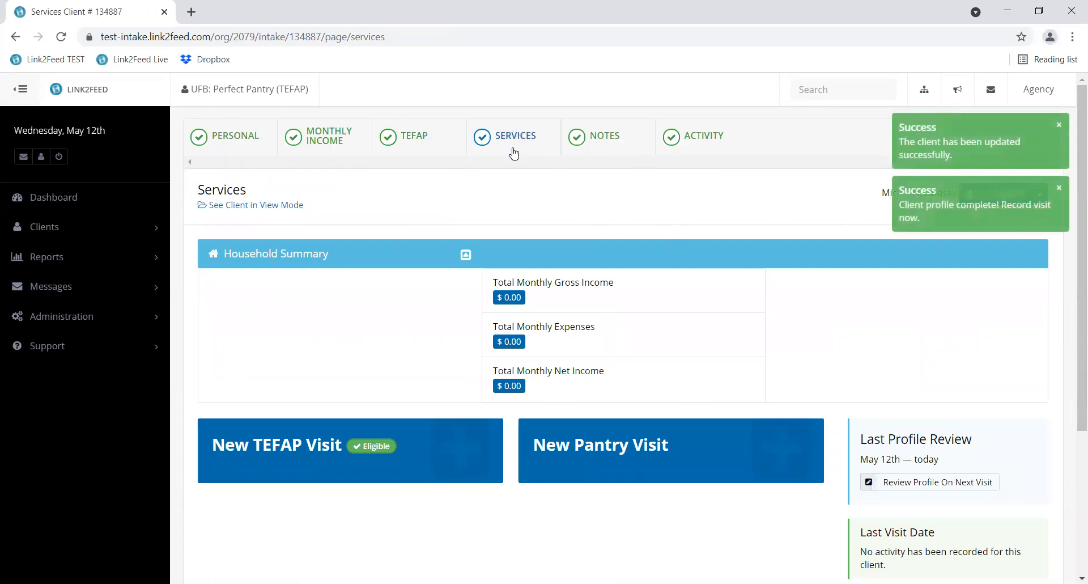
scroll(542, 176, down, 3)
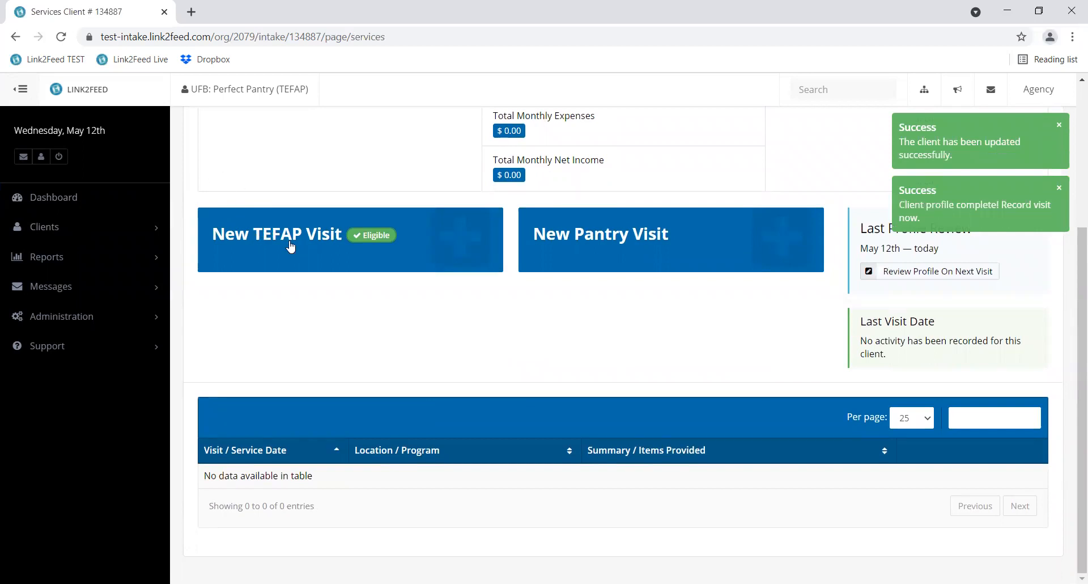
scroll(388, 260, up, 3)
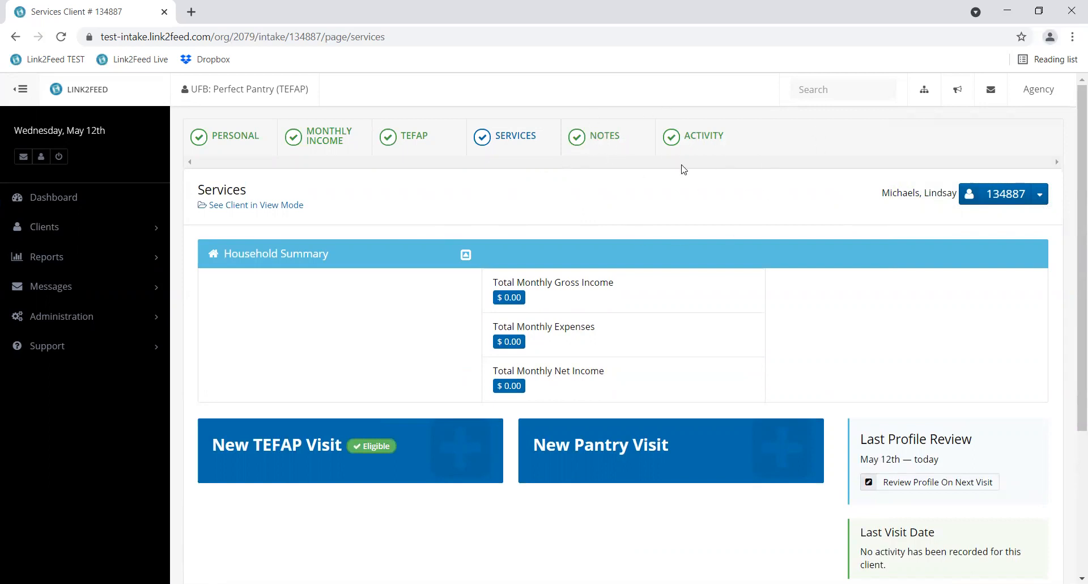
click(599, 137)
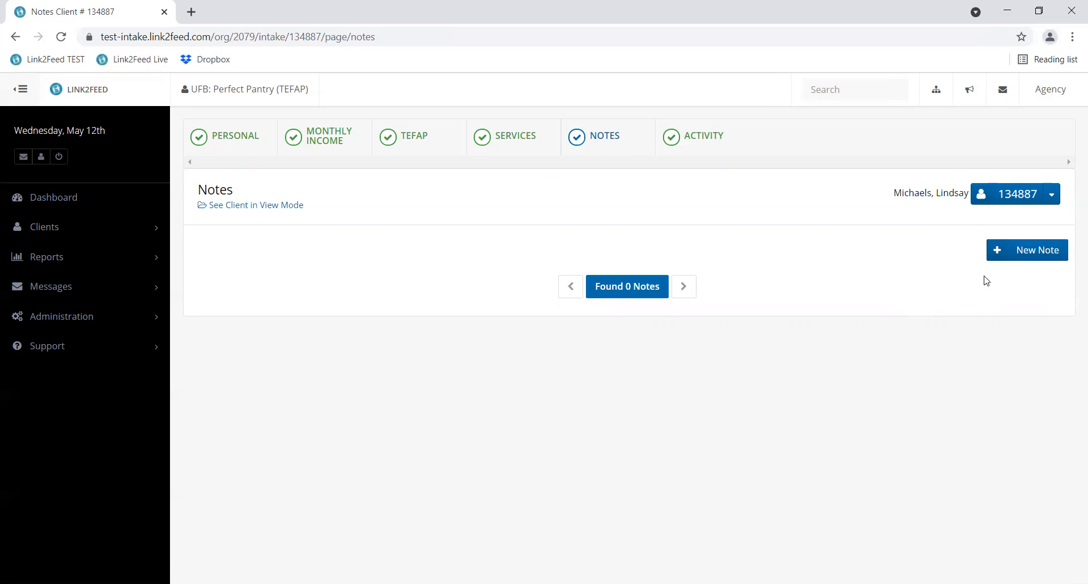
click(1046, 250)
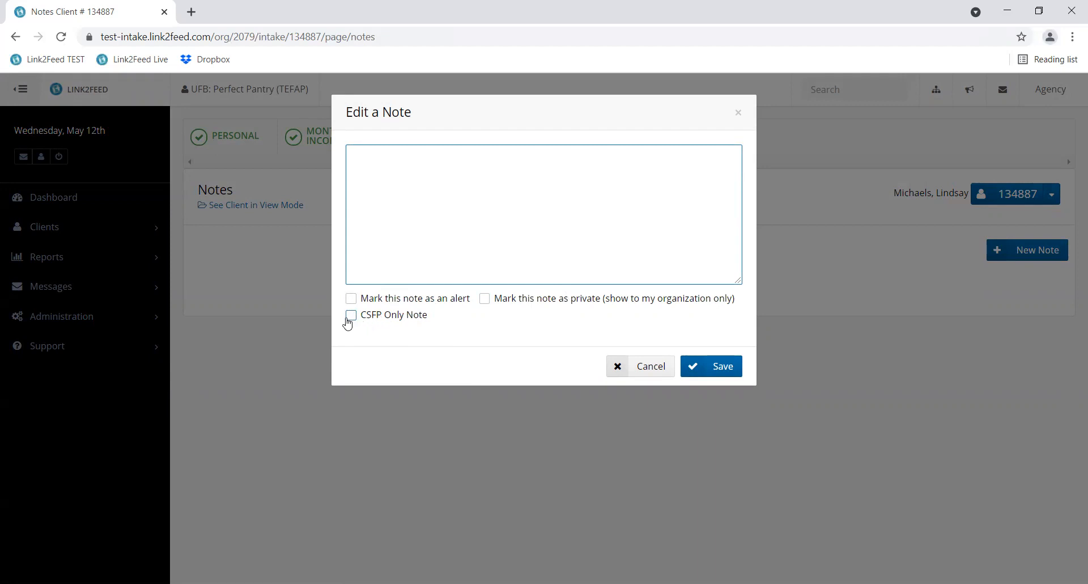
click(635, 374)
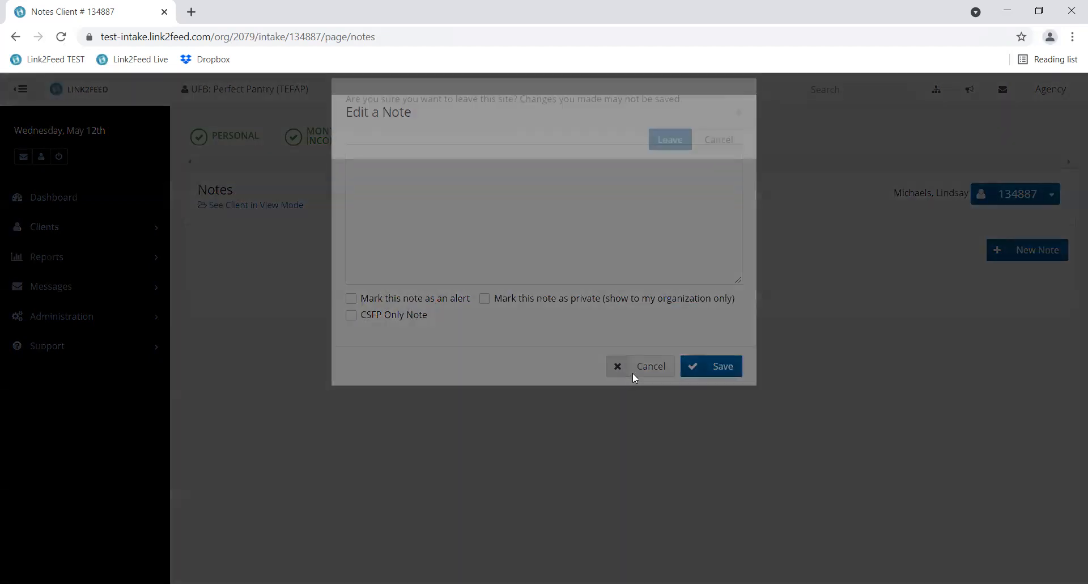
click(675, 156)
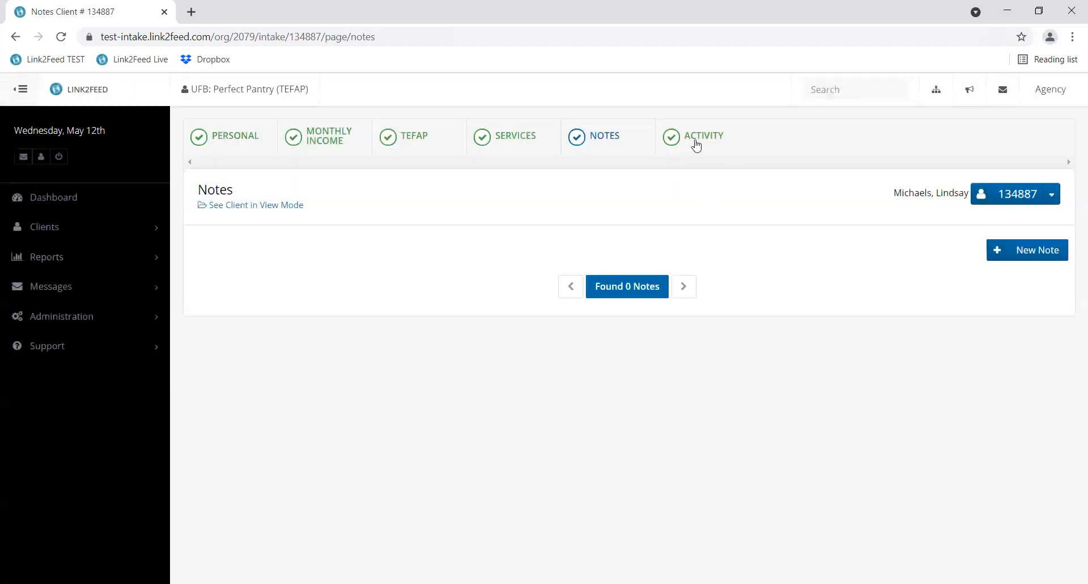
- Look through the client's 20-entry Activity change log, then go back to the Dashboard
click(686, 145)
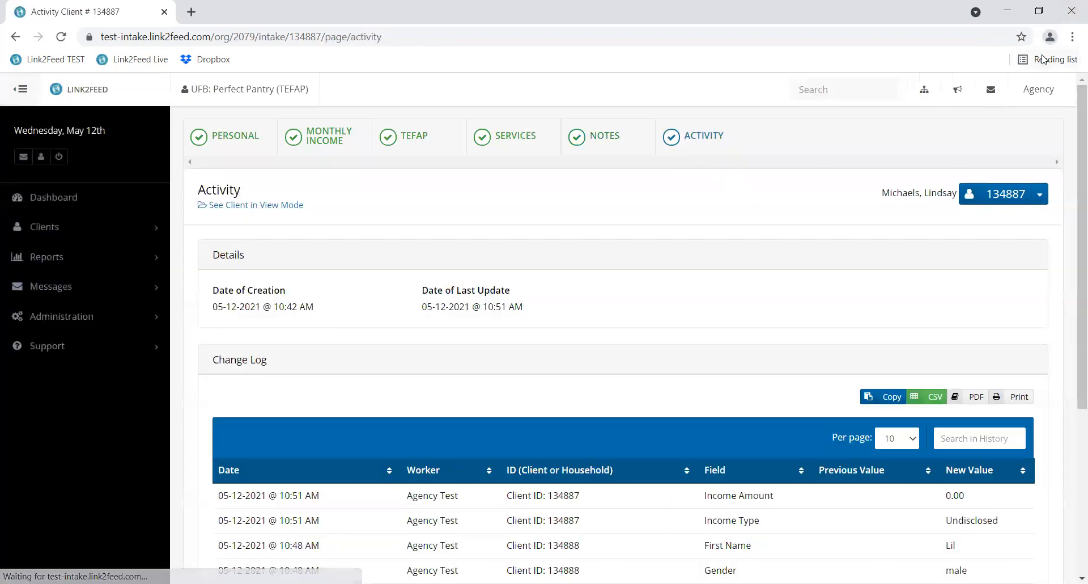
scroll(764, 379, down, 5)
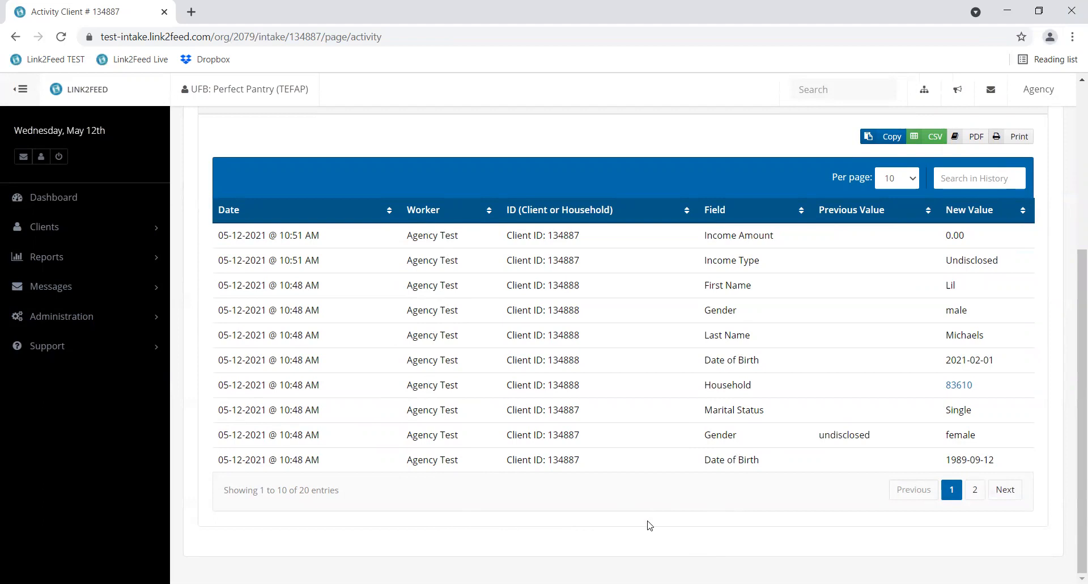
scroll(629, 521, up, 1)
scroll(651, 538, down, 1)
scroll(579, 518, up, 5)
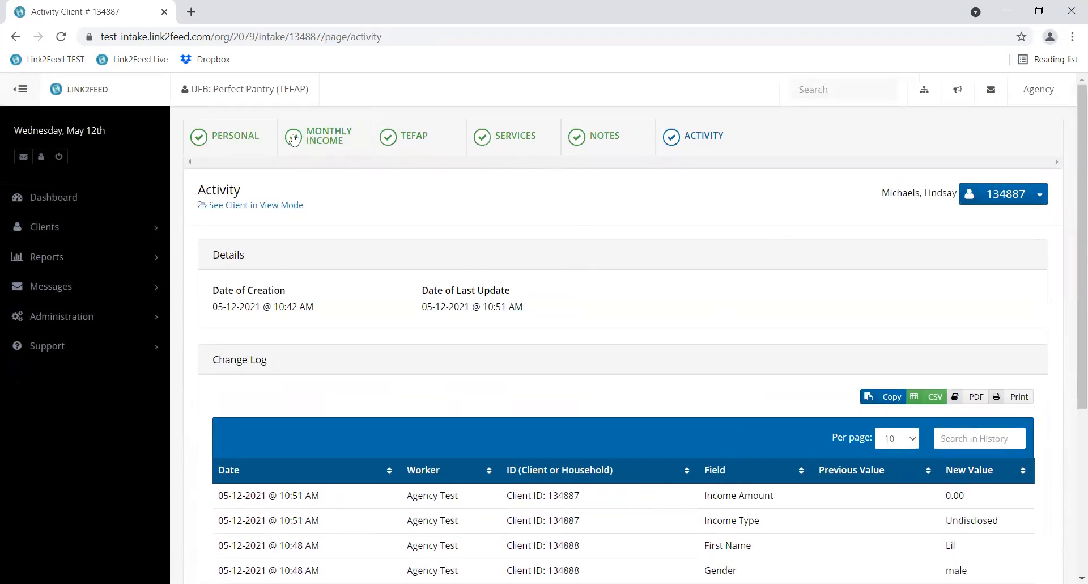
click(44, 199)
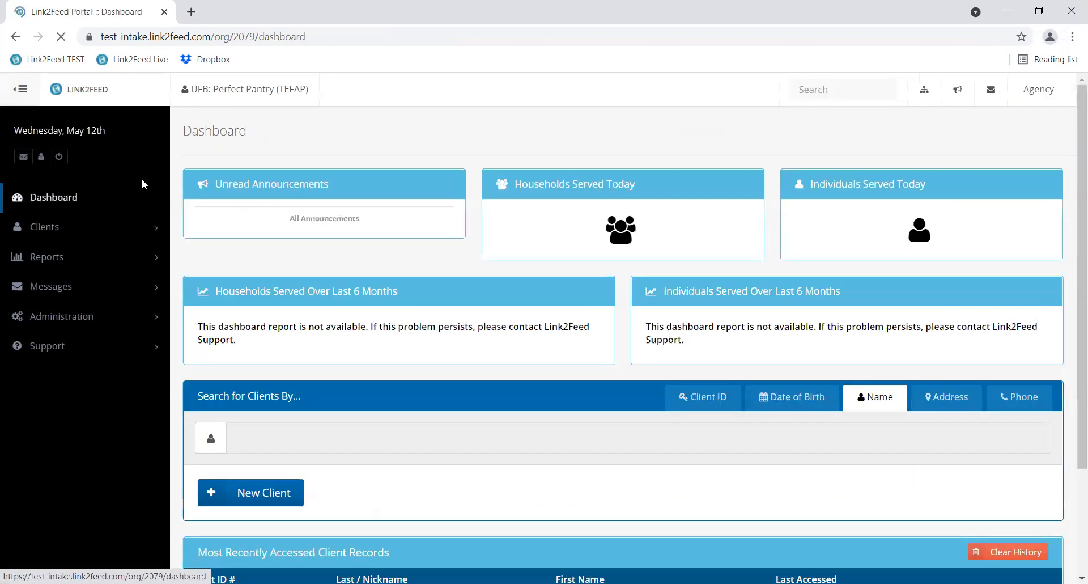